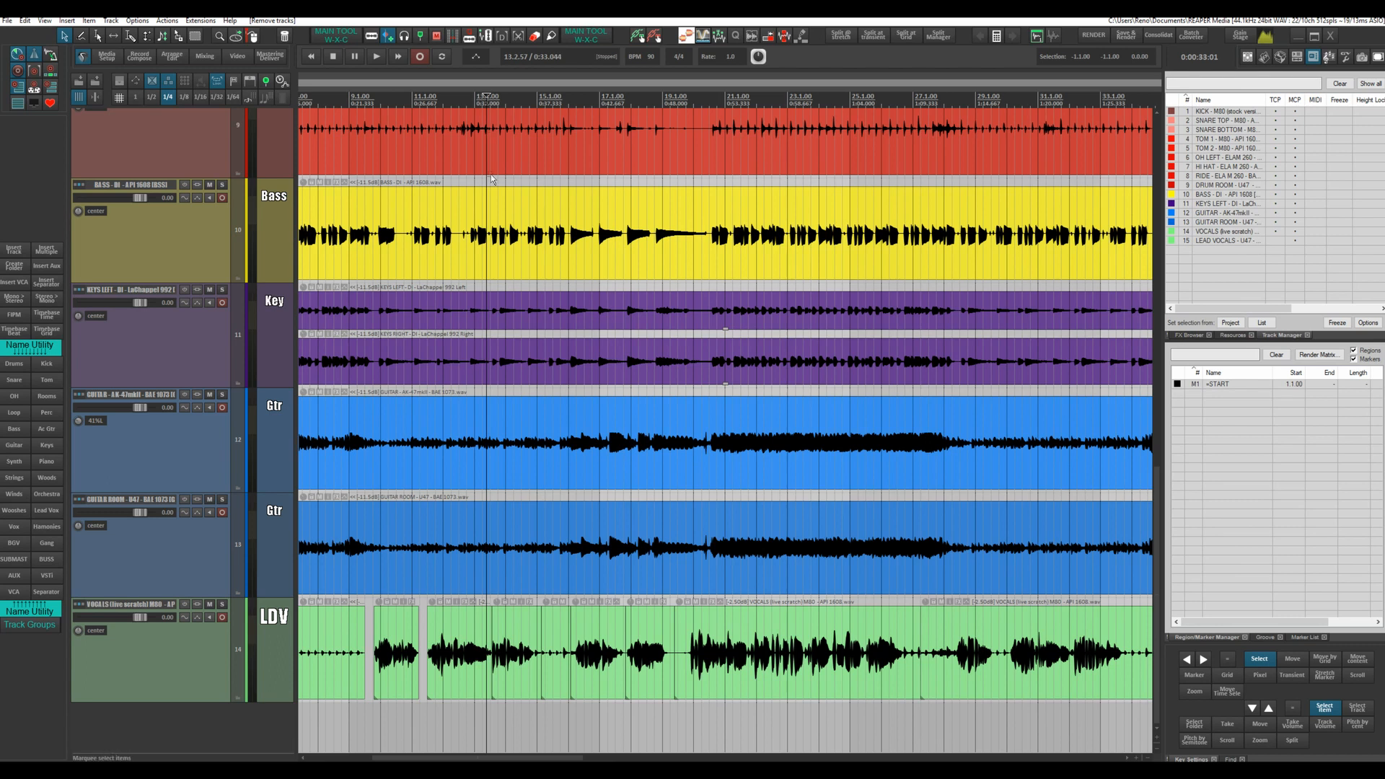
scroll(494, 295, up, 6)
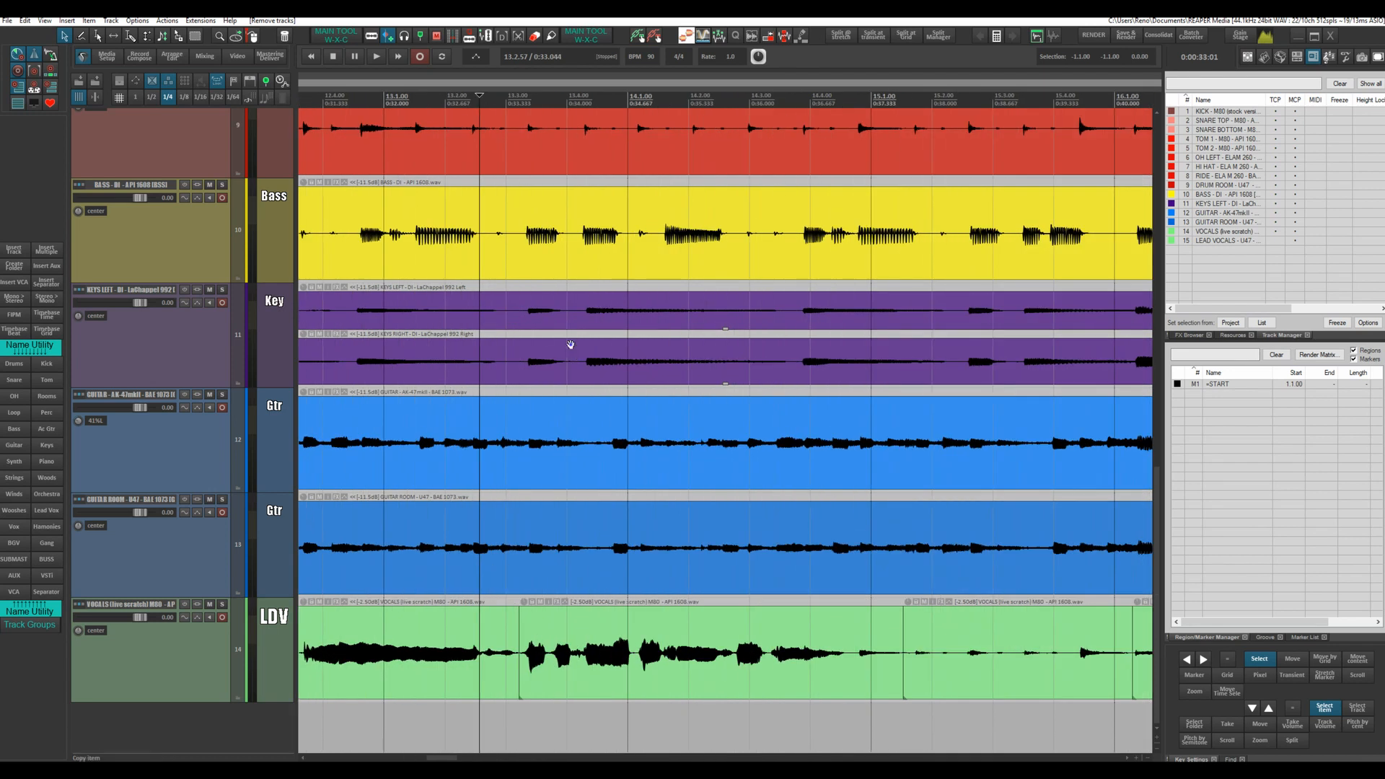
scroll(572, 349, down, 3)
scroll(610, 266, down, 3)
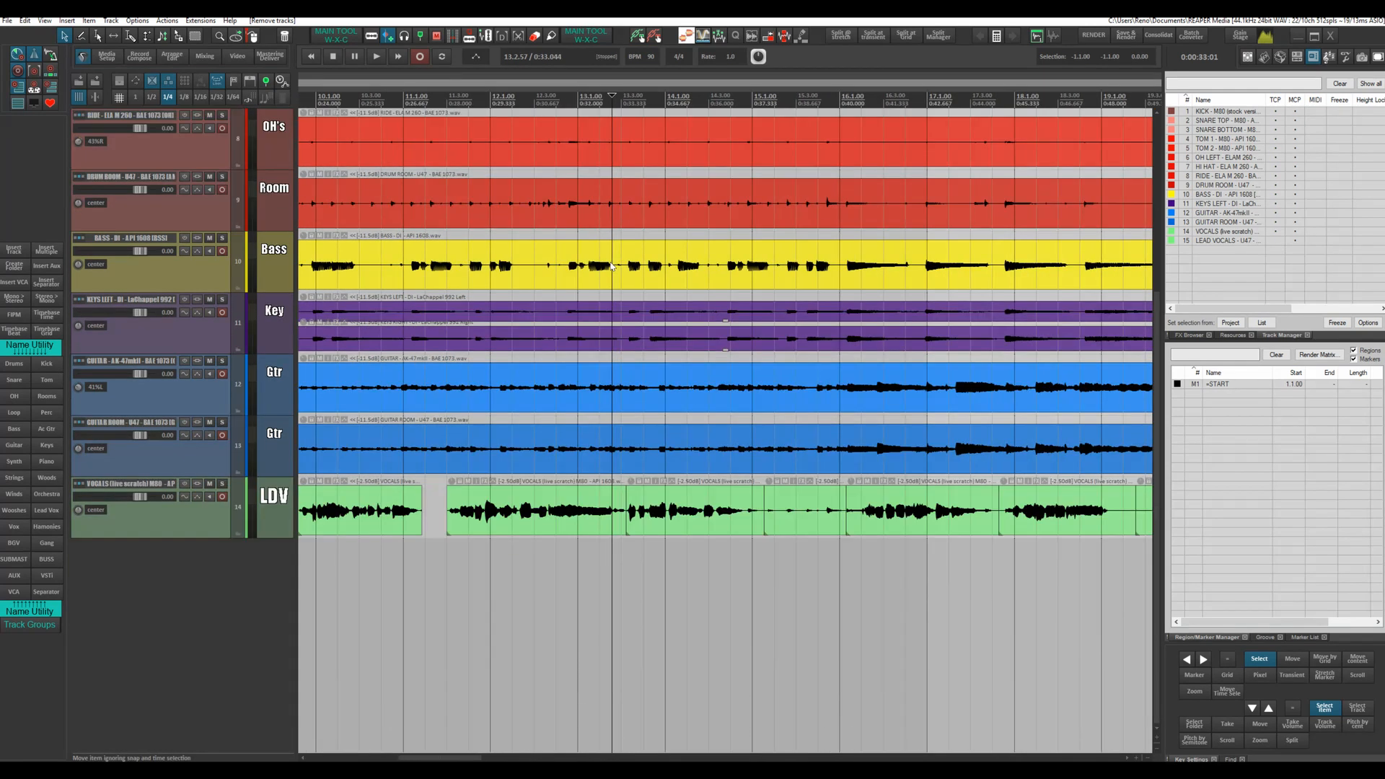
scroll(584, 283, down, 3)
scroll(606, 307, down, 3)
scroll(551, 315, down, 3)
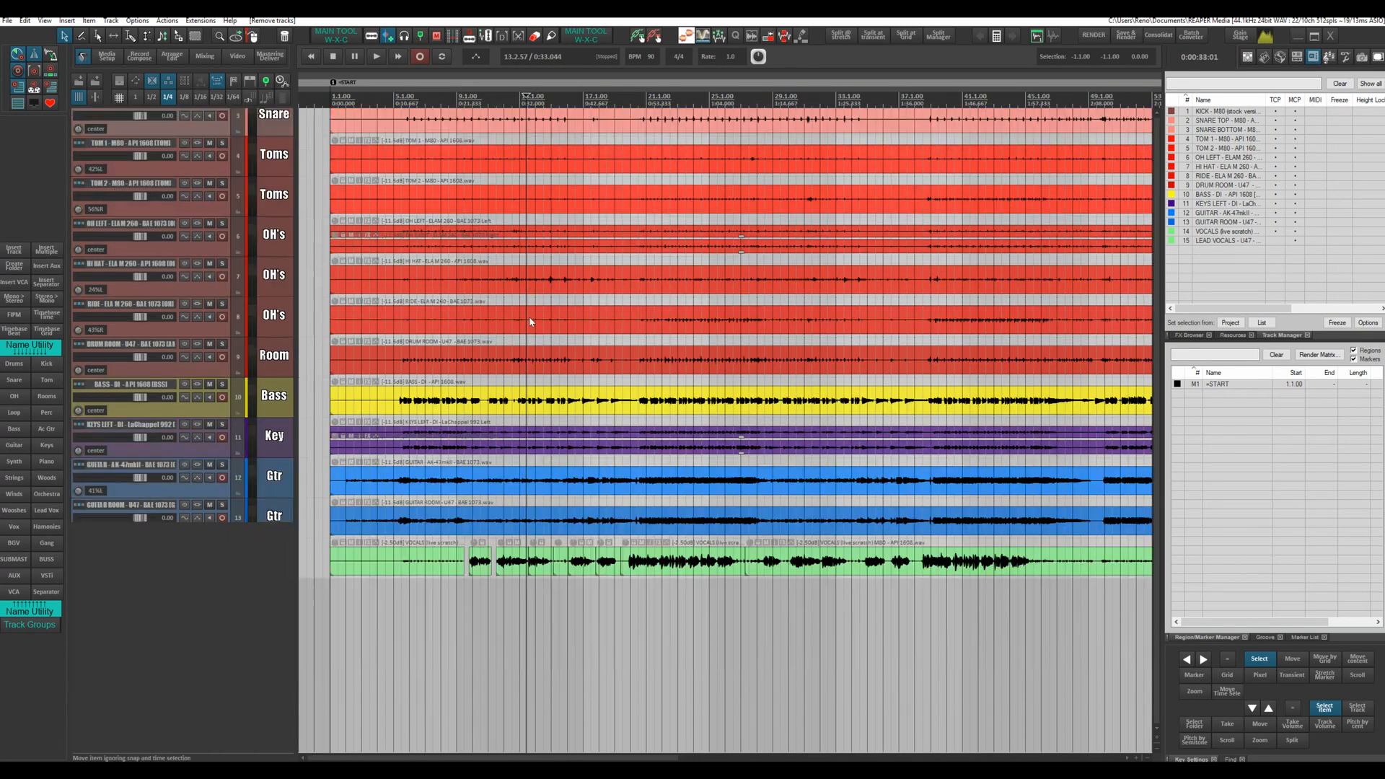
scroll(530, 319, up, 3)
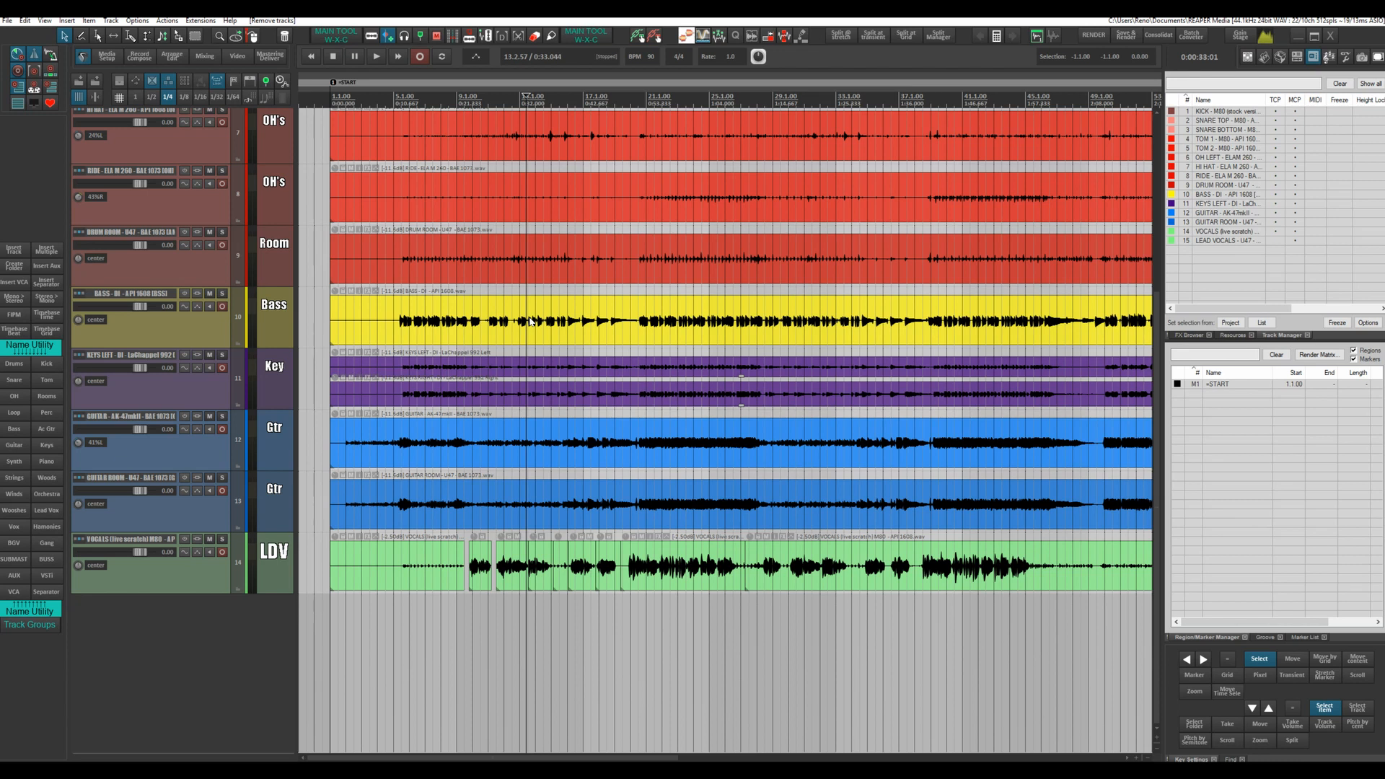
Step: Solo the live scratch vocal track and listen to it from about bar 11
click(224, 541)
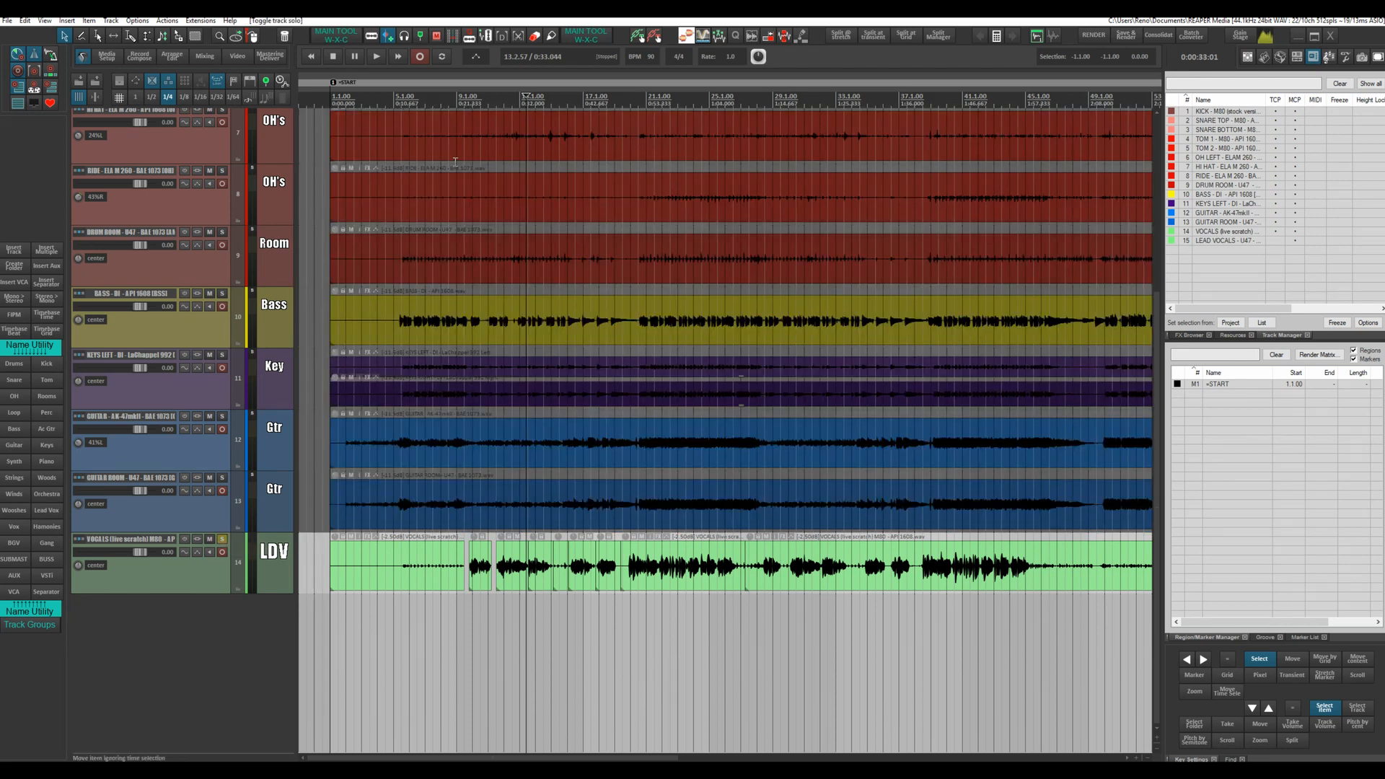
click(496, 134)
key(space)
scroll(512, 181, up, 3)
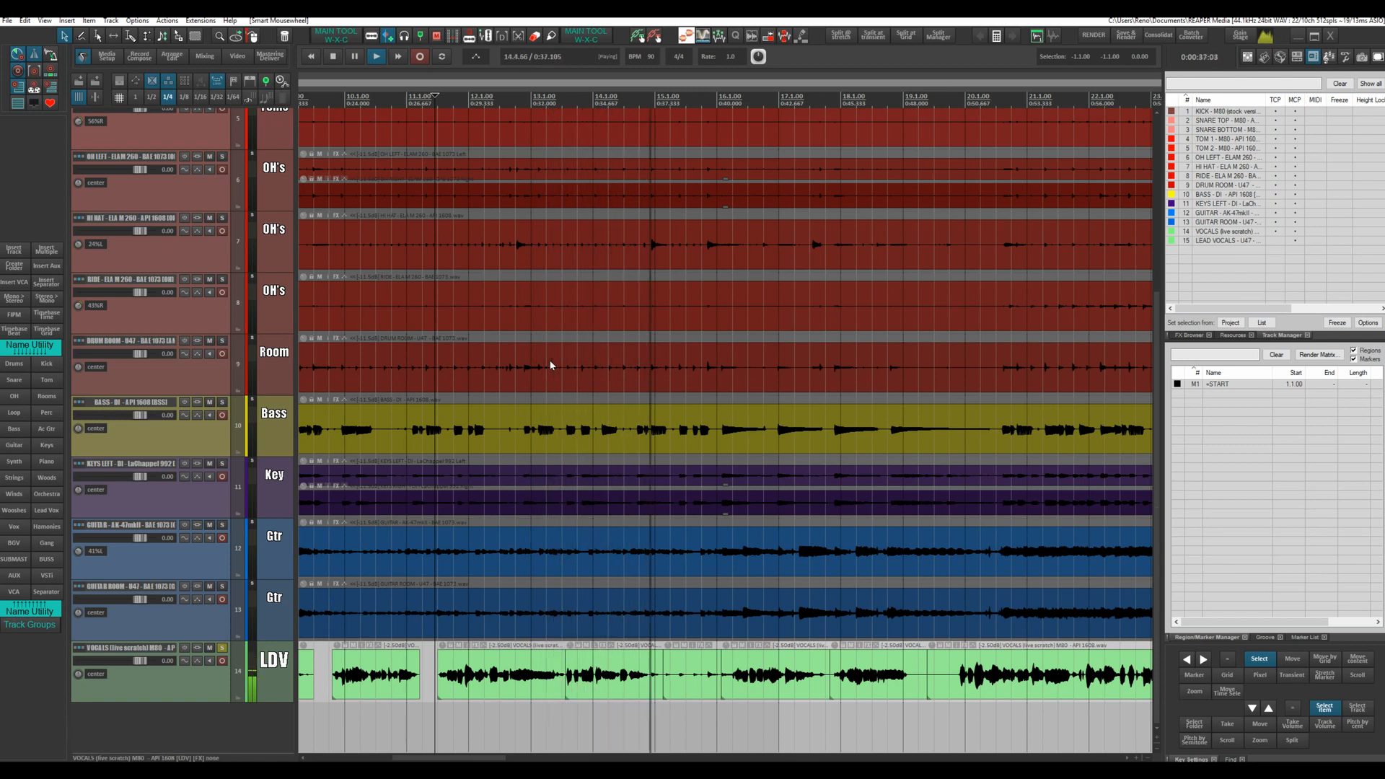
scroll(552, 366, down, 3)
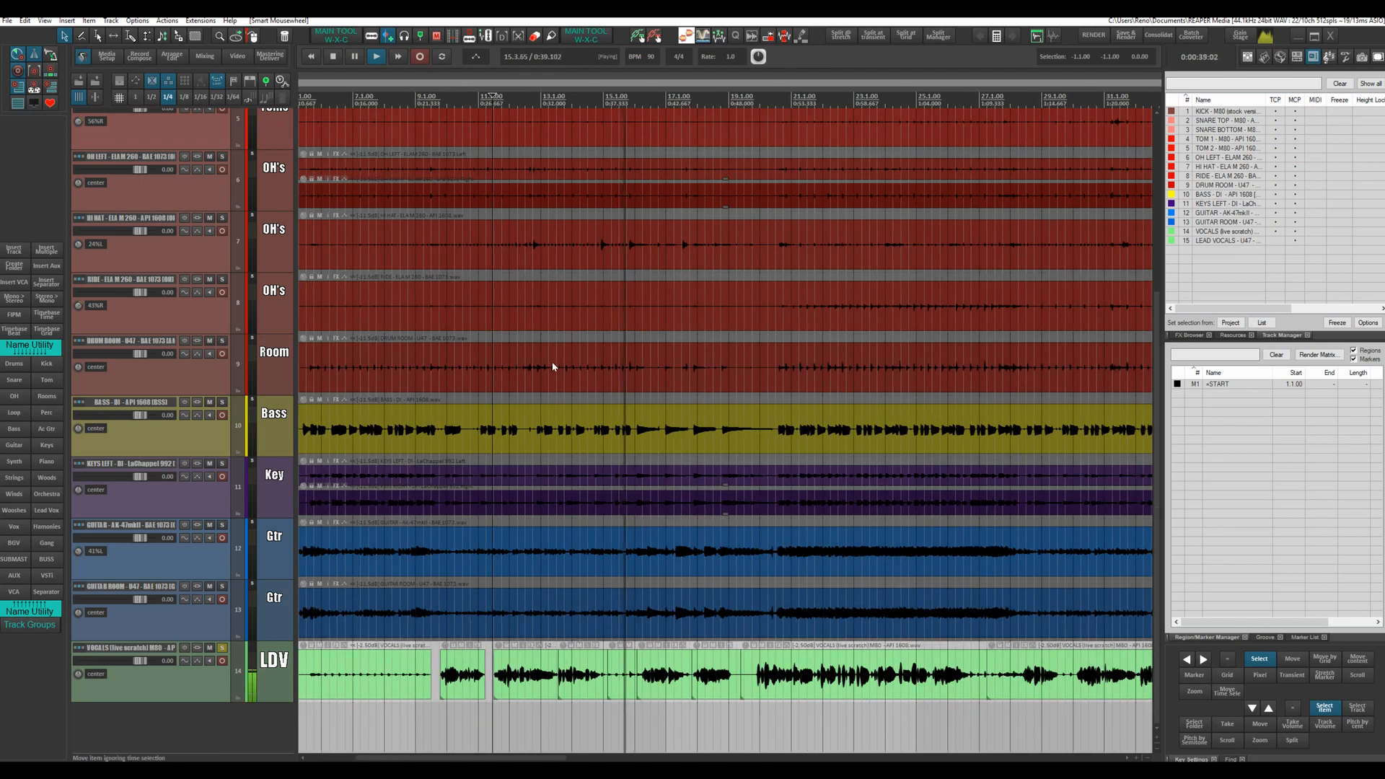
key(space)
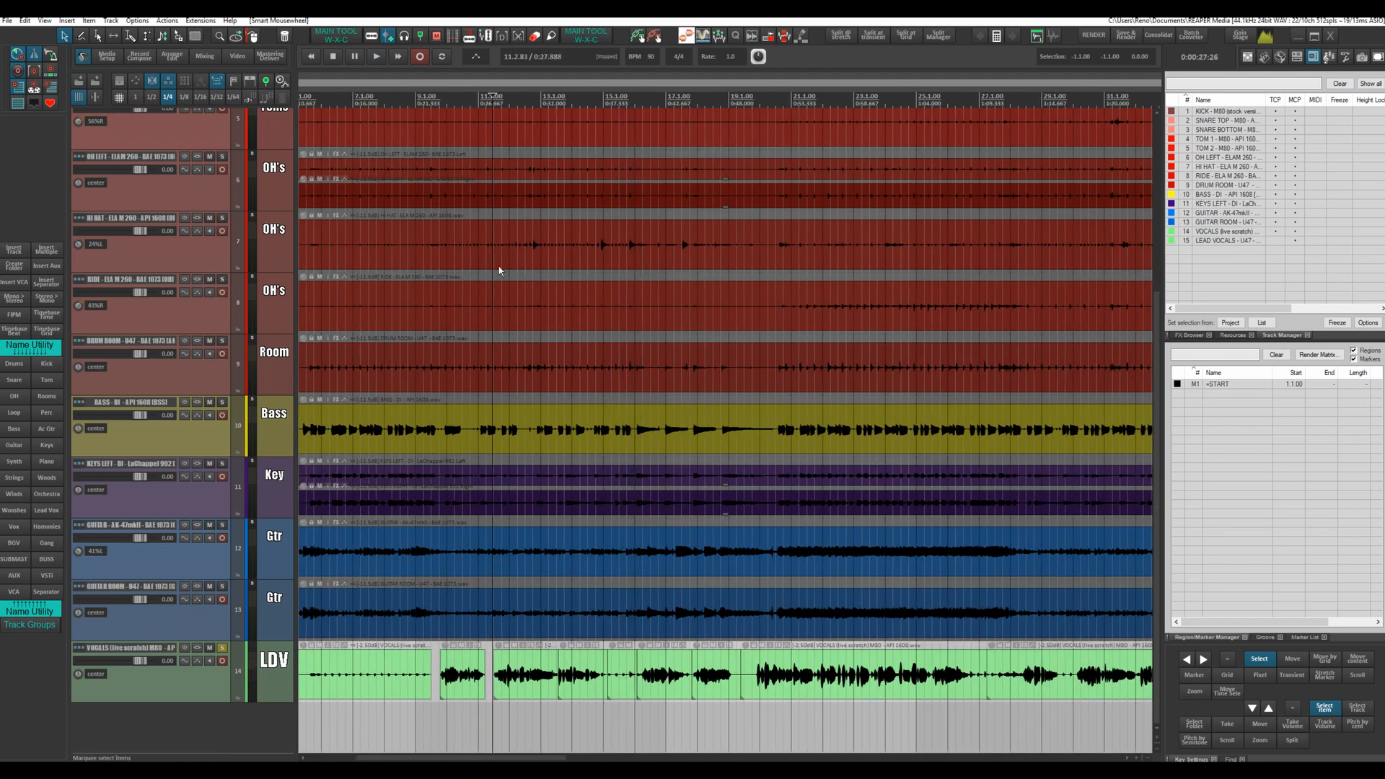
Step: Play the soloed live scratch vocal from about 0:23, just before its phrase at bar 10
click(452, 98)
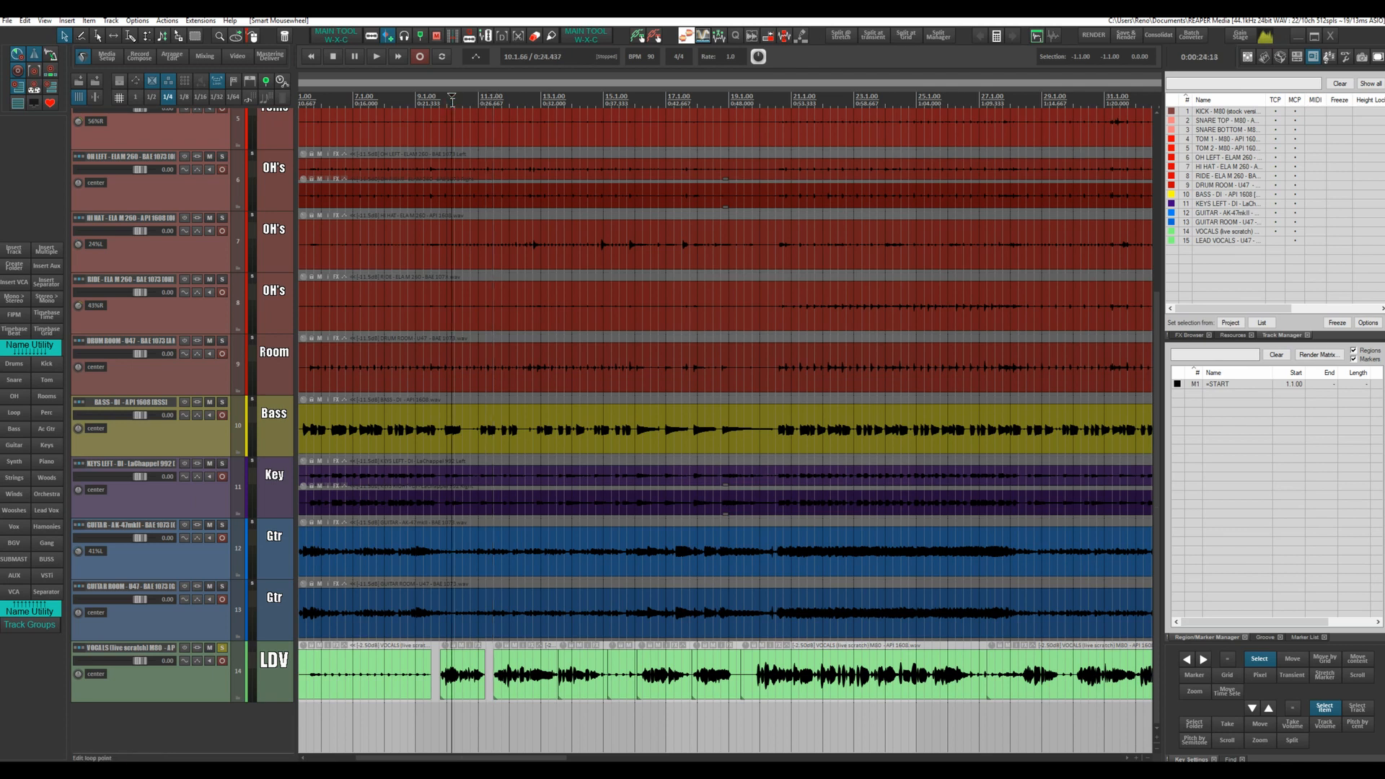
click(436, 98)
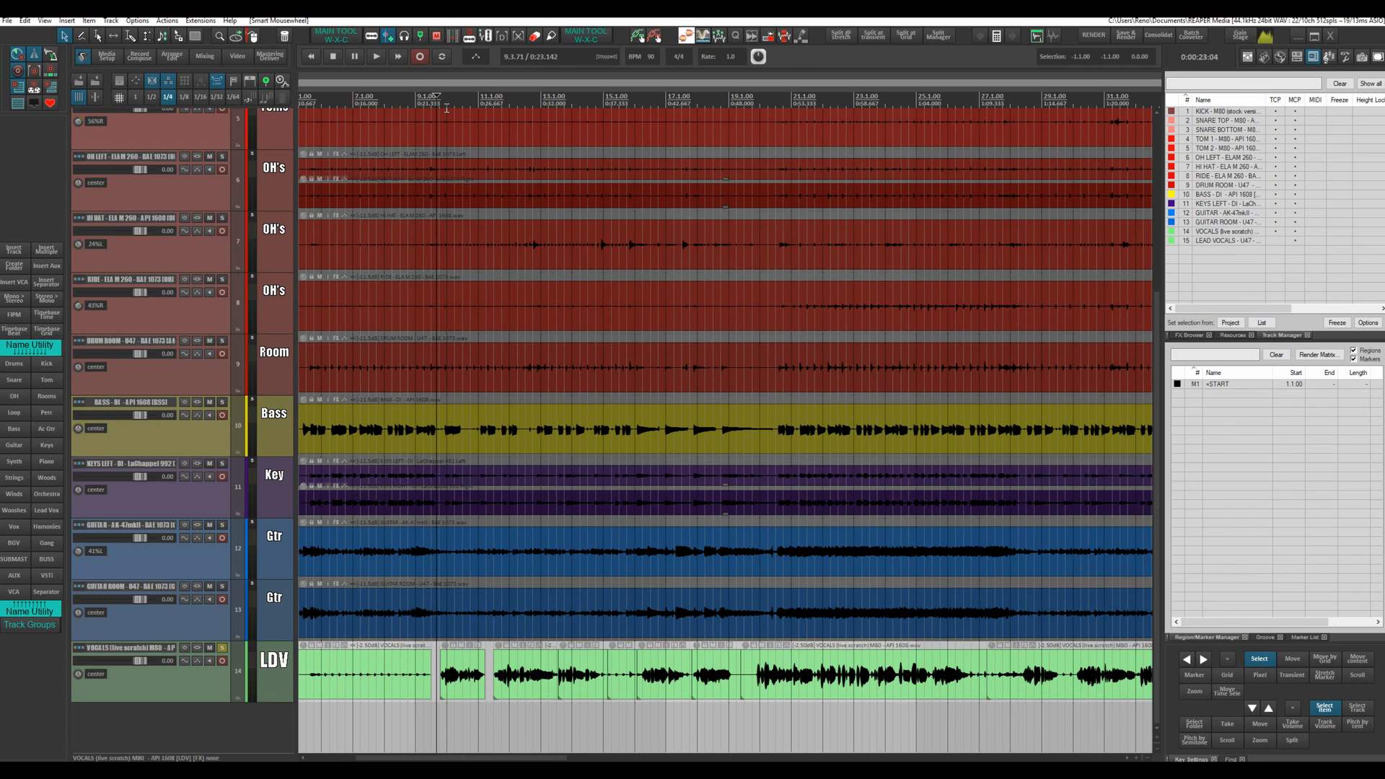
key(space)
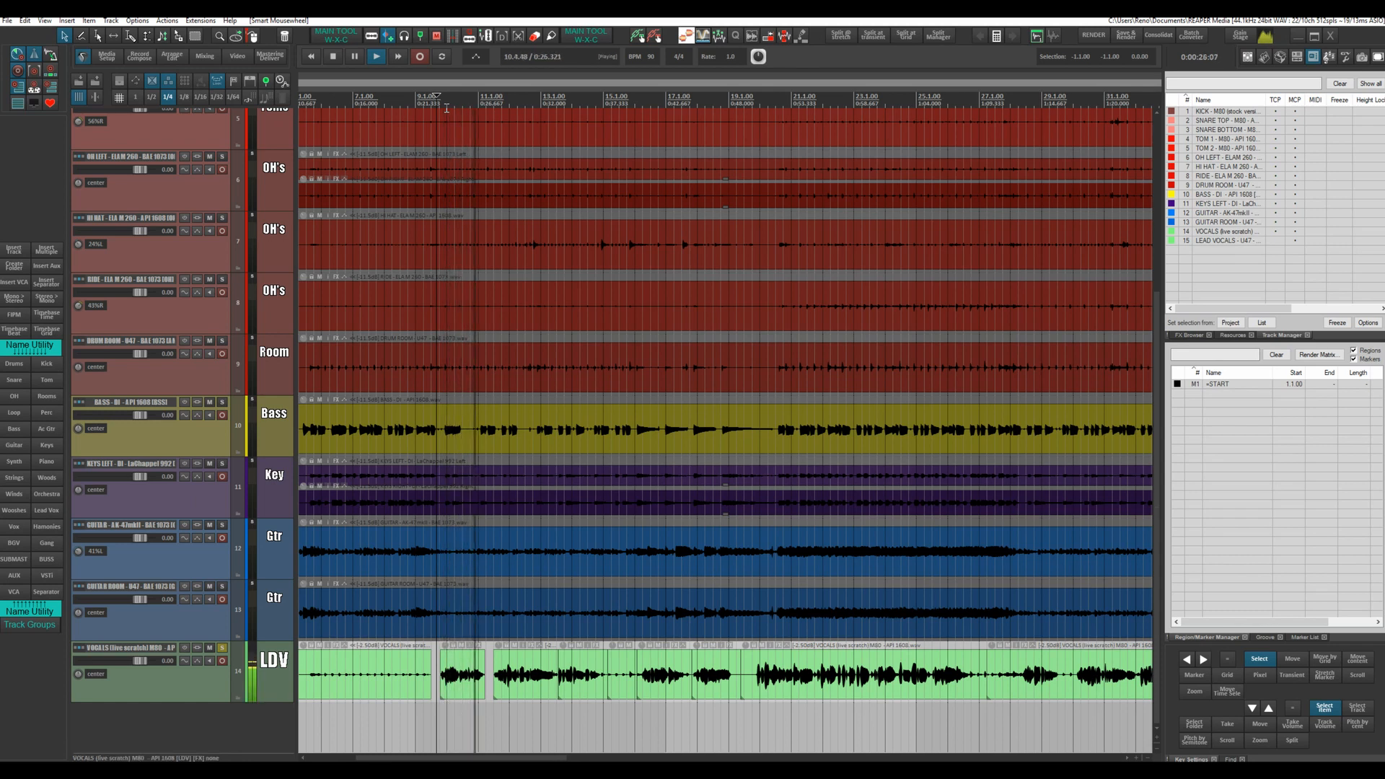
key(space)
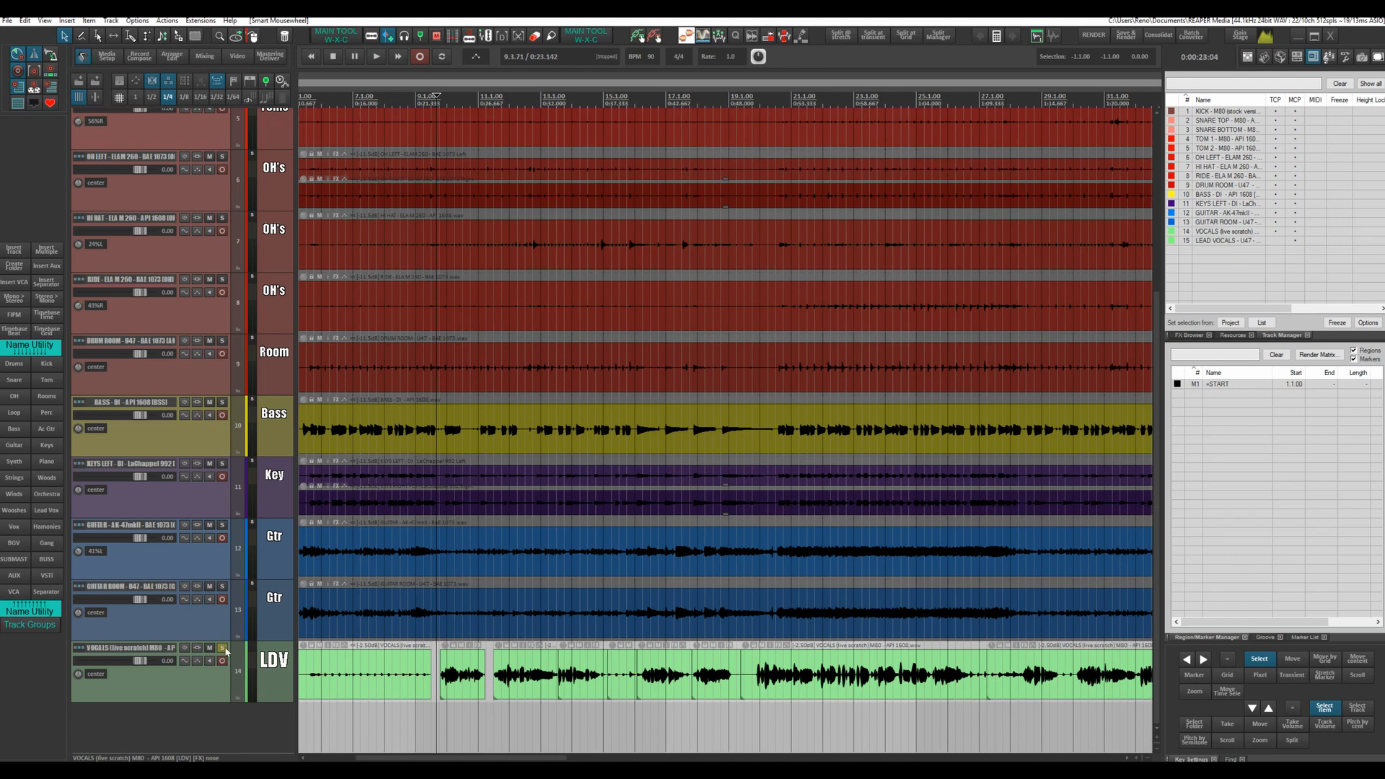
Step: Unsolo the live scratch vocal and show the hidden LEAD VOCALS track in the track control panel
click(223, 649)
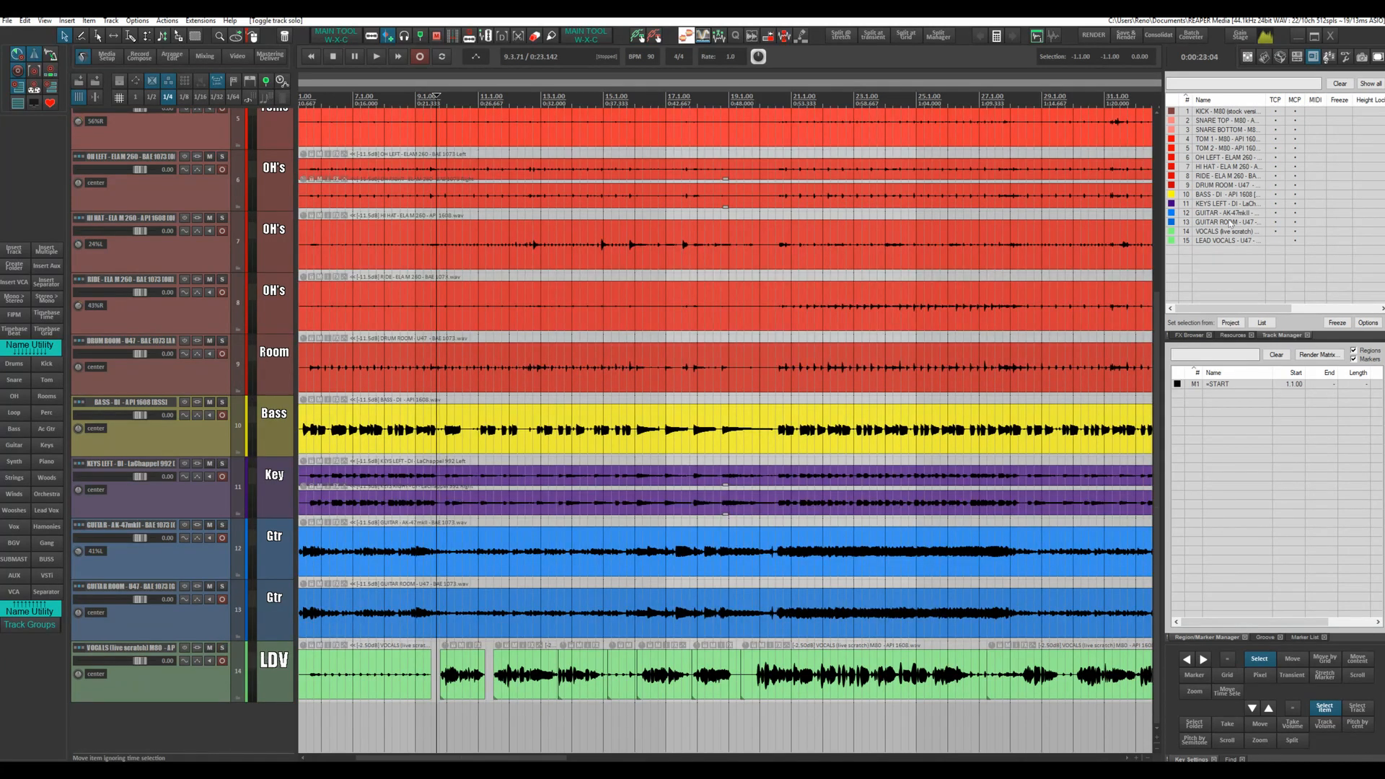
click(1275, 240)
scroll(286, 652, down, 1)
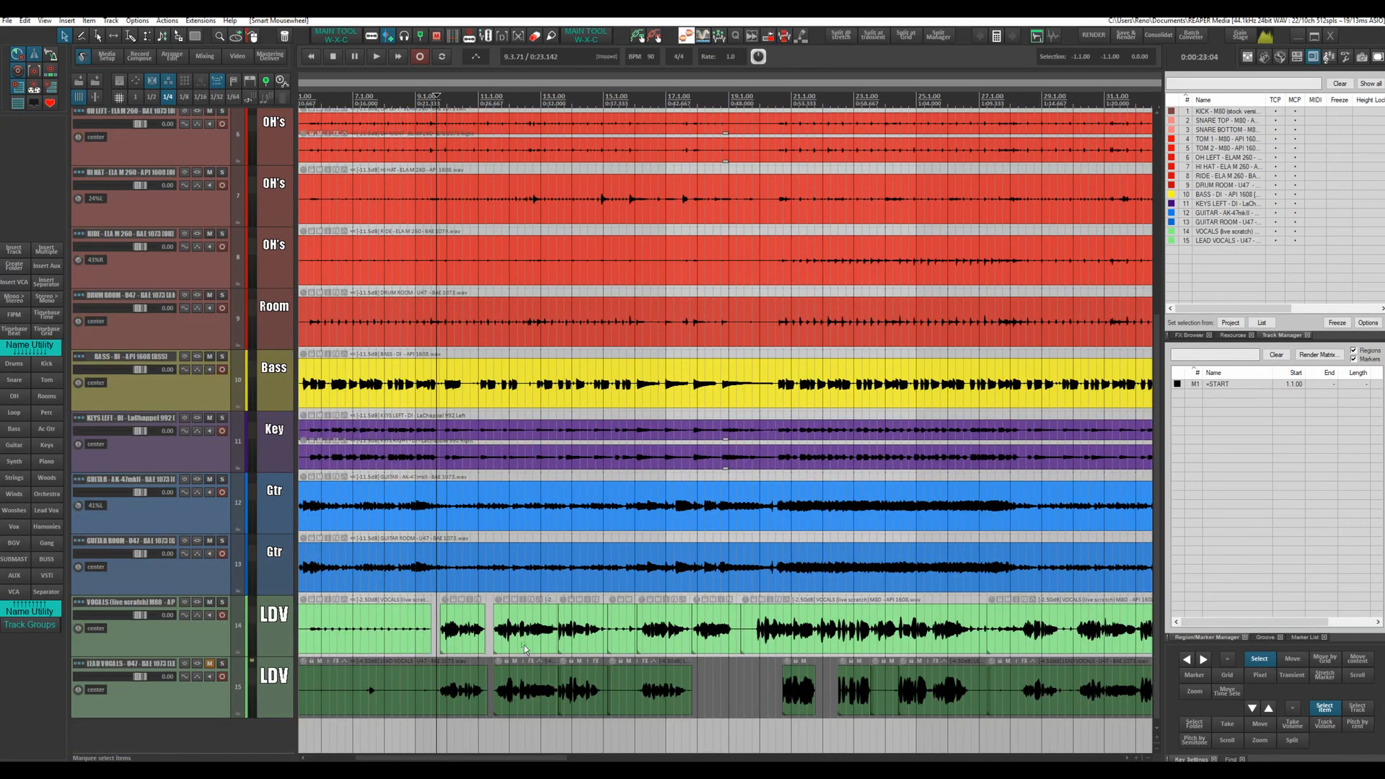
Step: Solo the LEAD VOCALS track and listen to it from about 0:23
click(223, 664)
scroll(426, 592, up, 3)
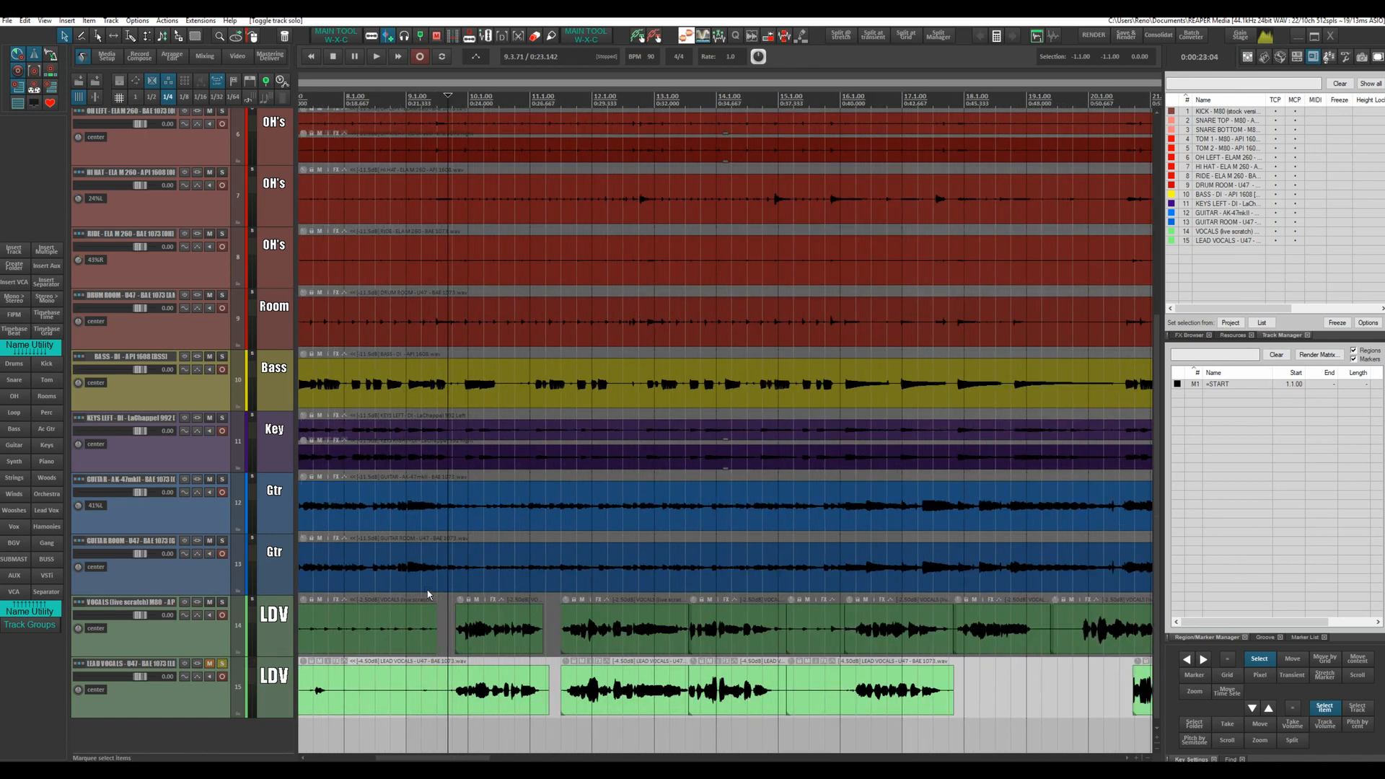
key(space)
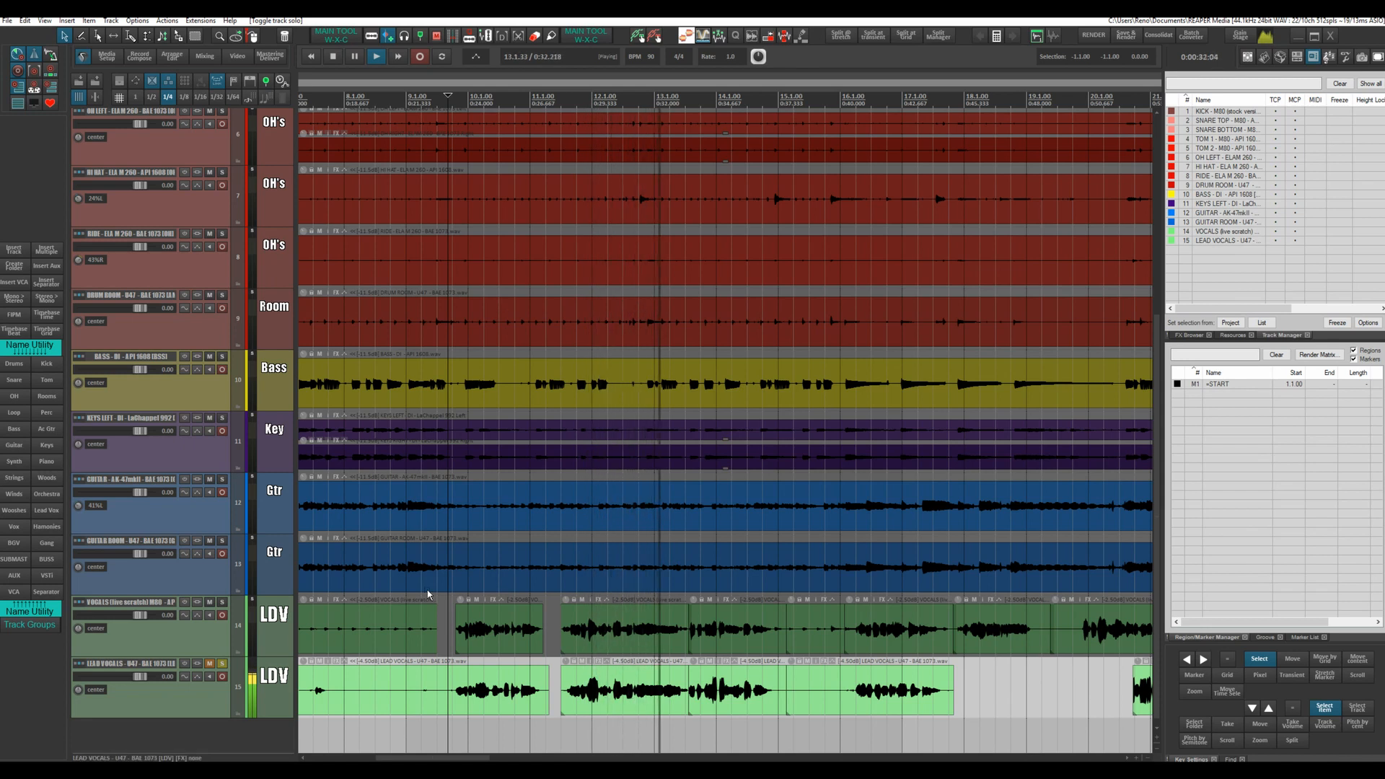
key(space)
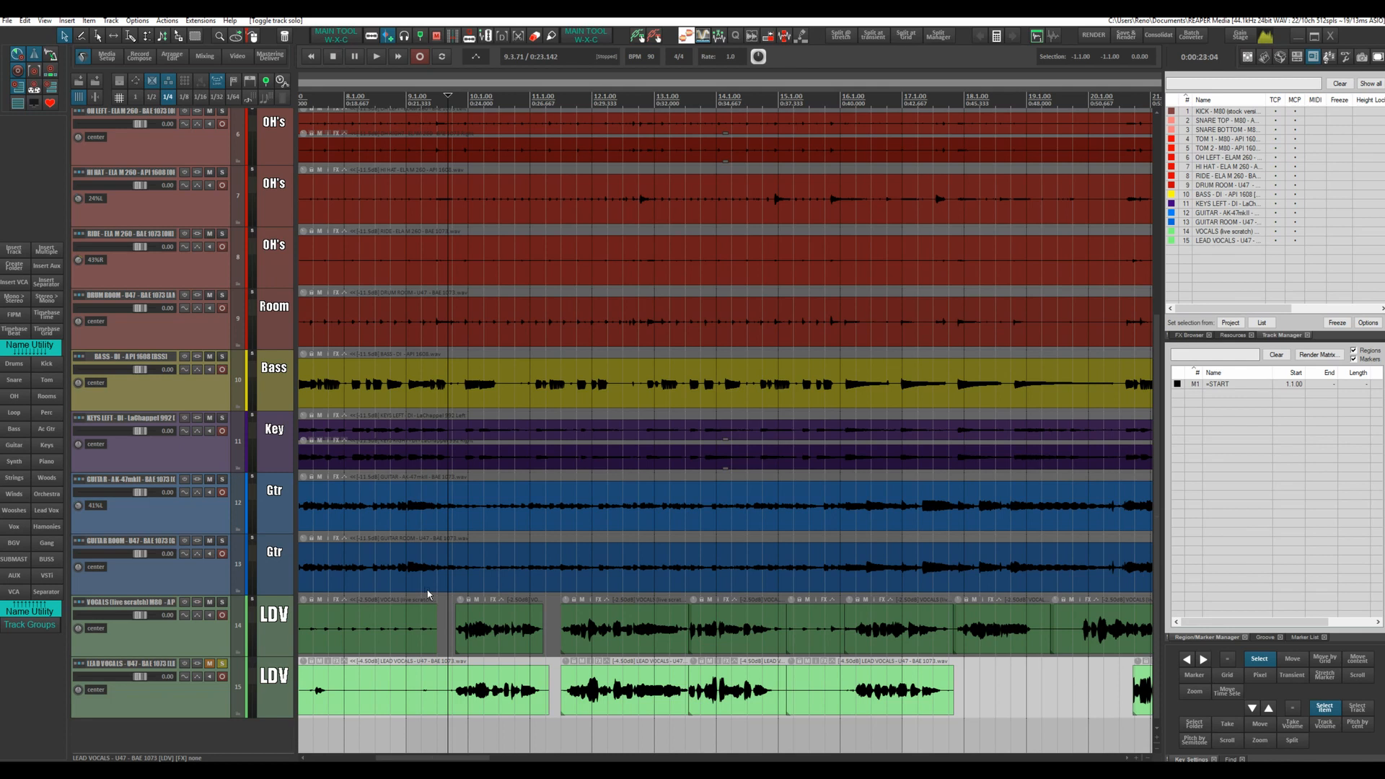
Step: Swap the solo over to the live scratch vocal and play the same passage for comparison
click(223, 603)
click(223, 664)
key(space)
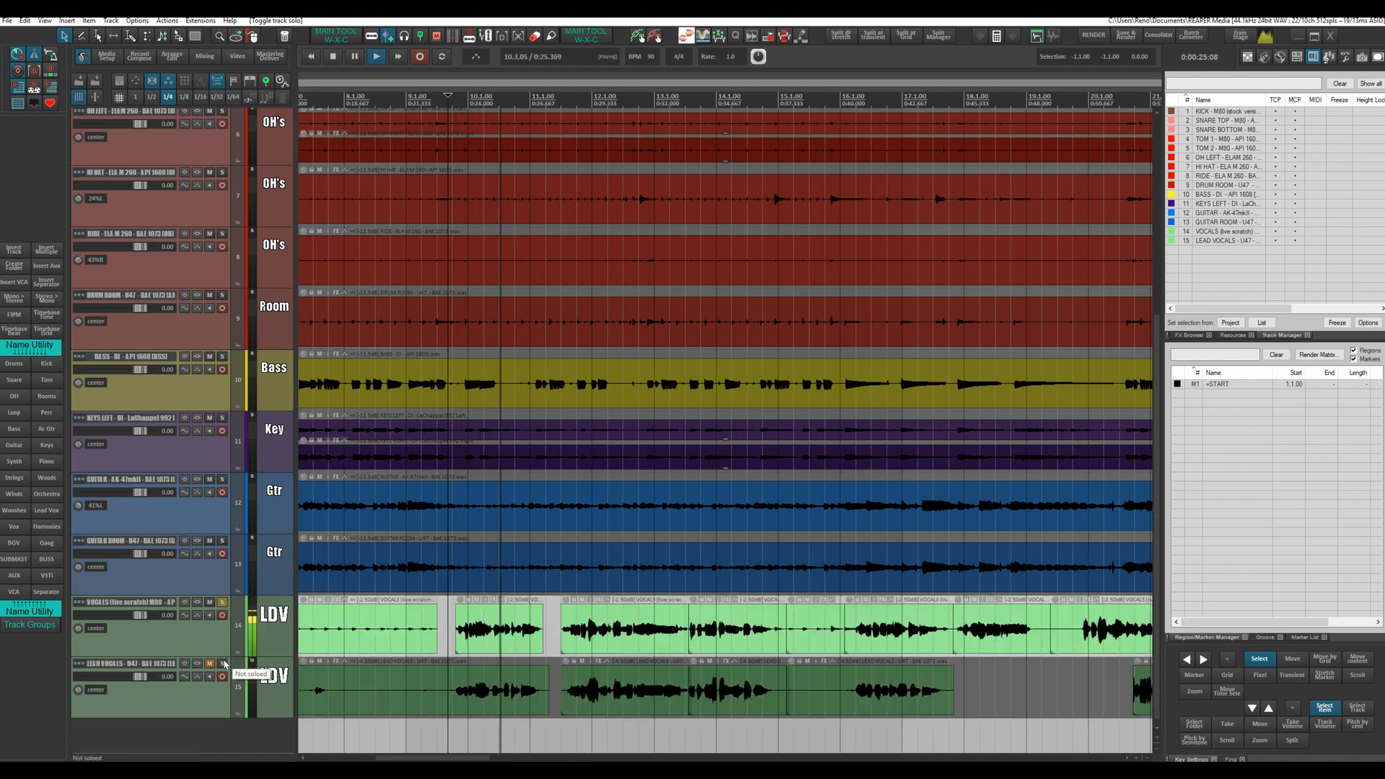
key(space)
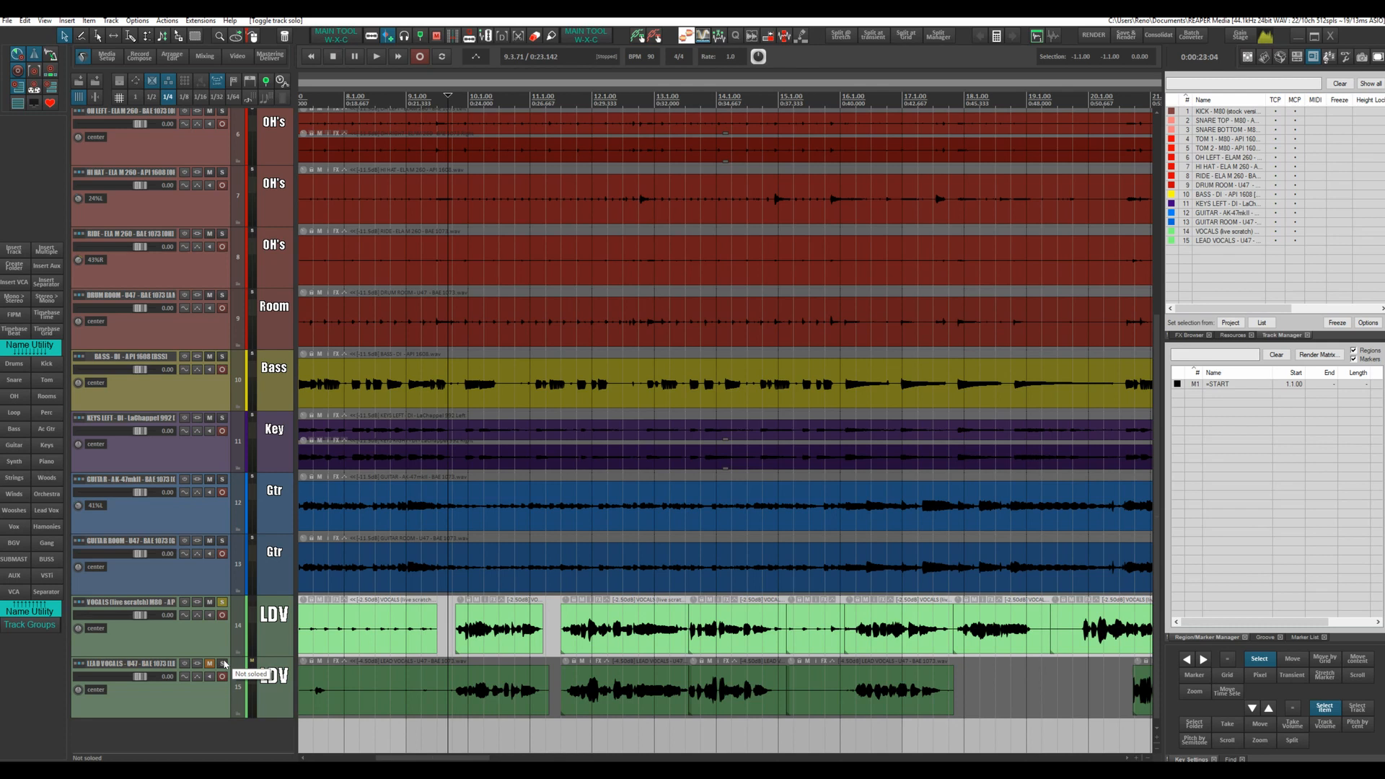
Step: Swap the solo back to the LEAD VOCALS track and play the same passage again
click(223, 663)
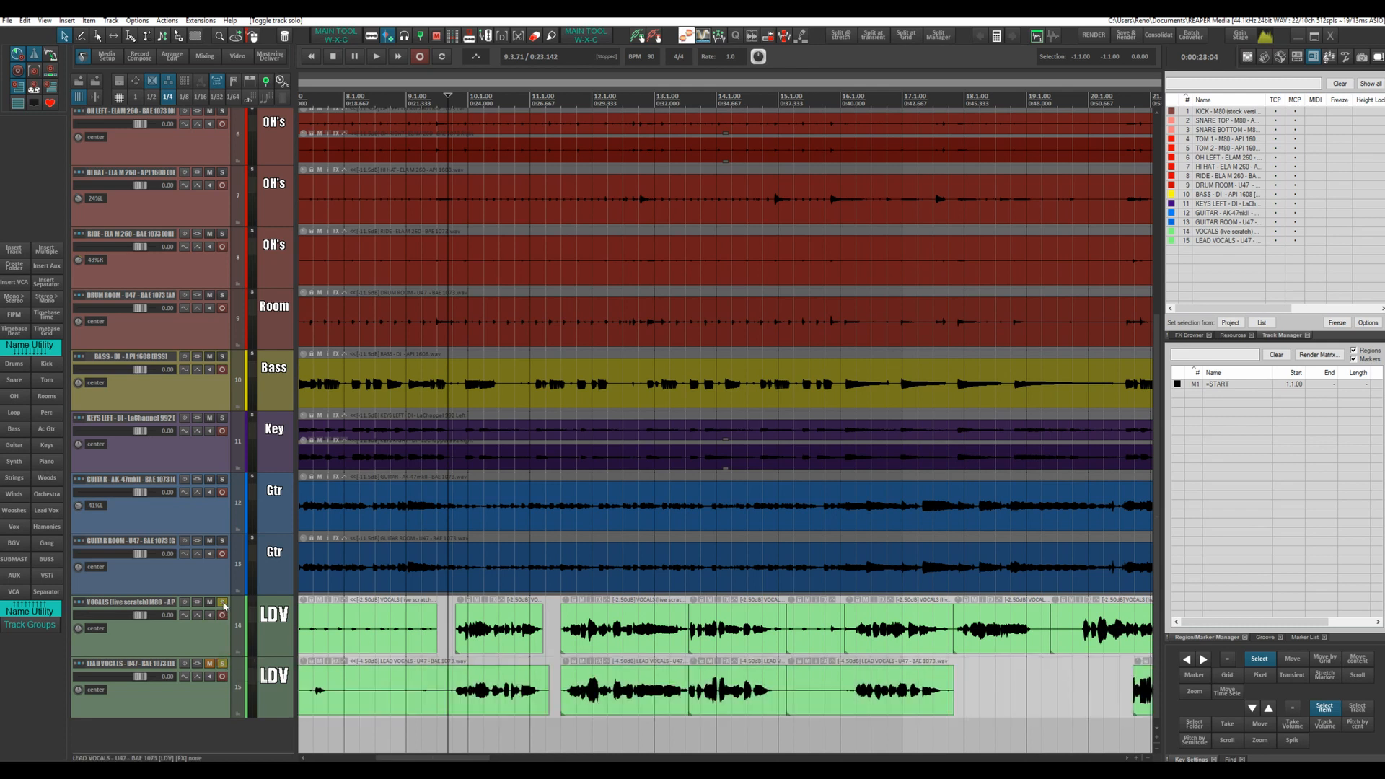
click(224, 603)
key(space)
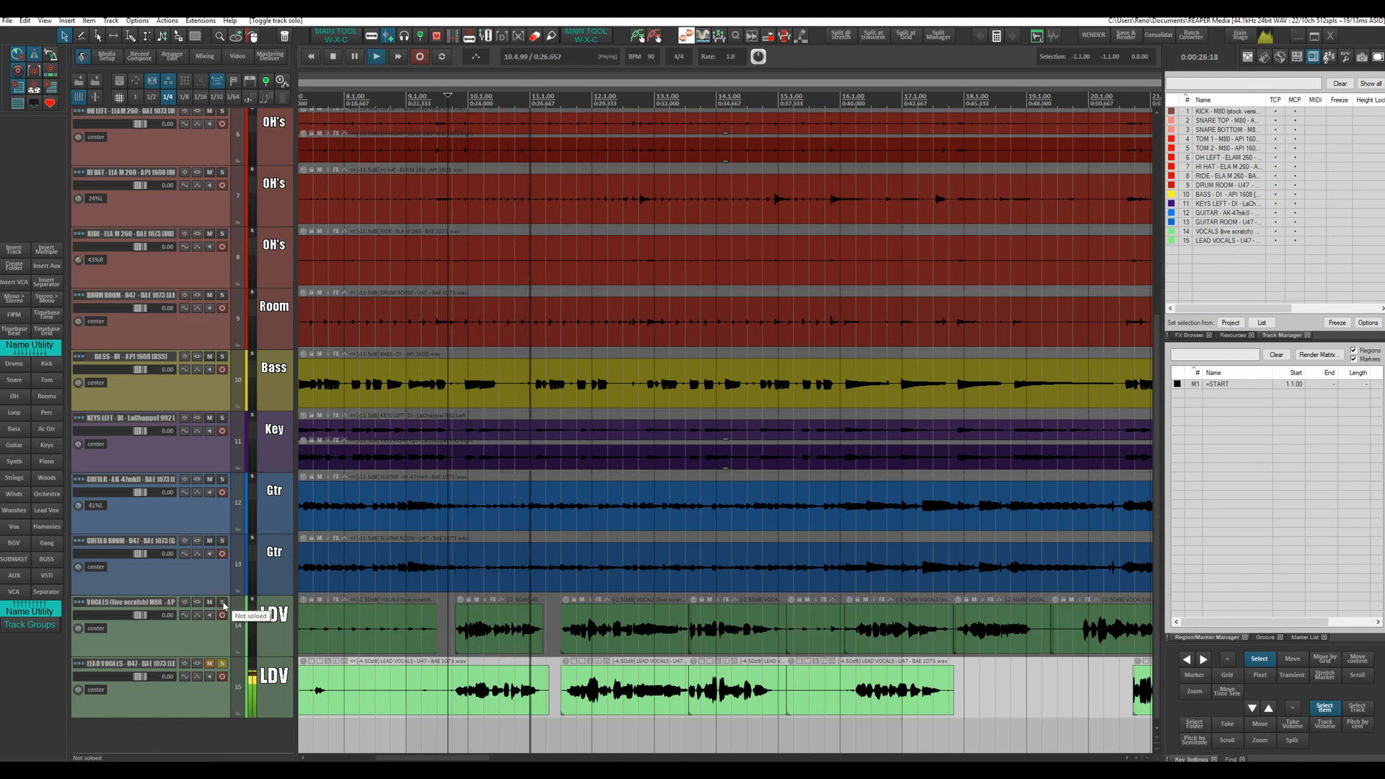
key(space)
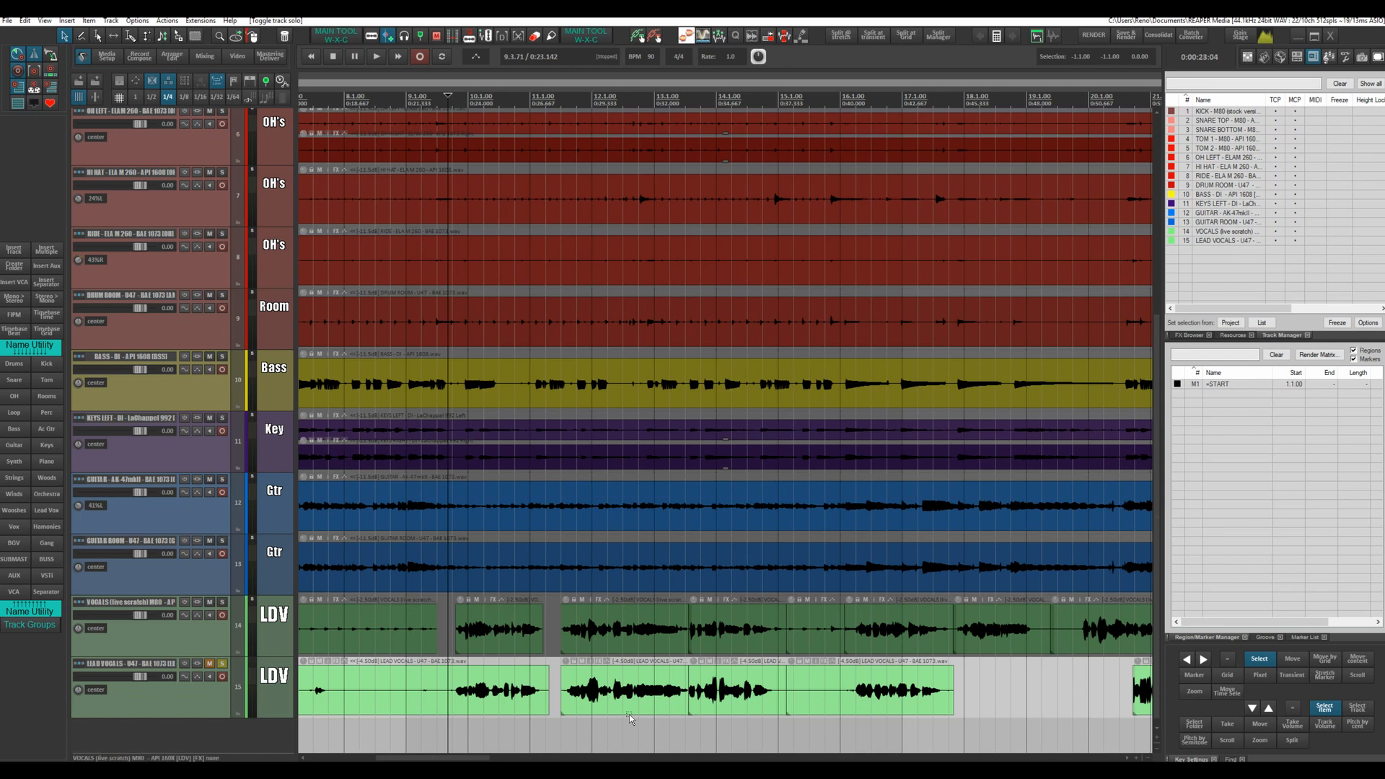
Step: Solo both vocal tracks together and play the phrase starting in bar 16, at about 0:40
scroll(646, 661, right, 4)
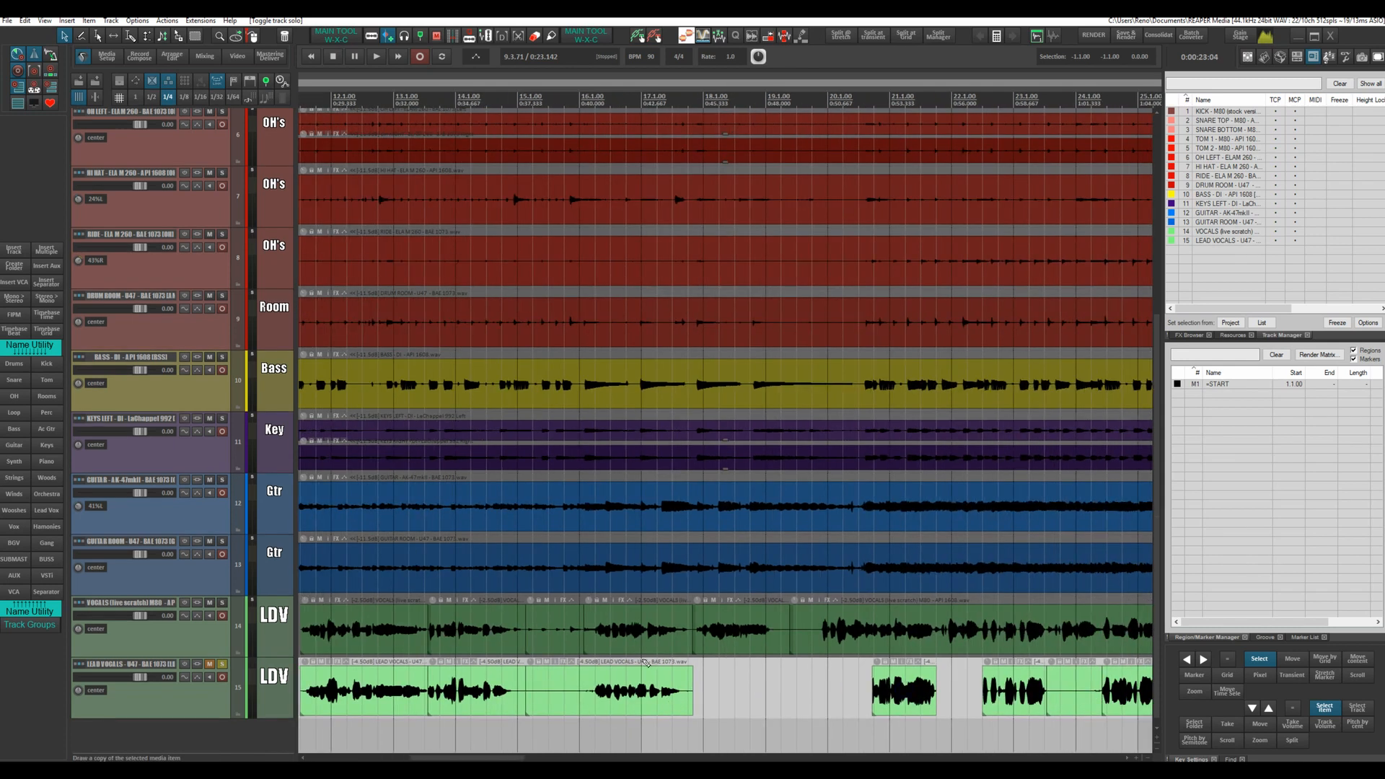
scroll(646, 662, up, 5)
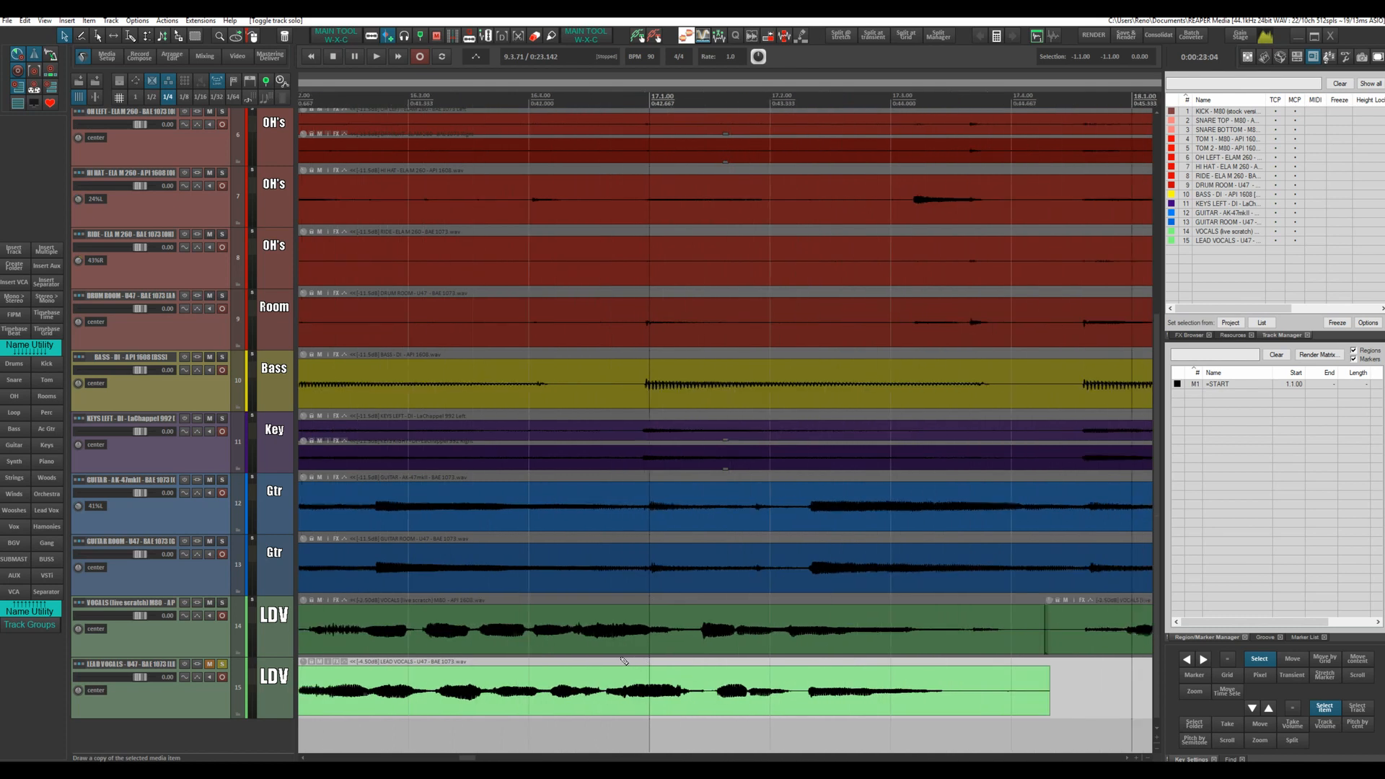
click(222, 603)
click(429, 173)
key(space)
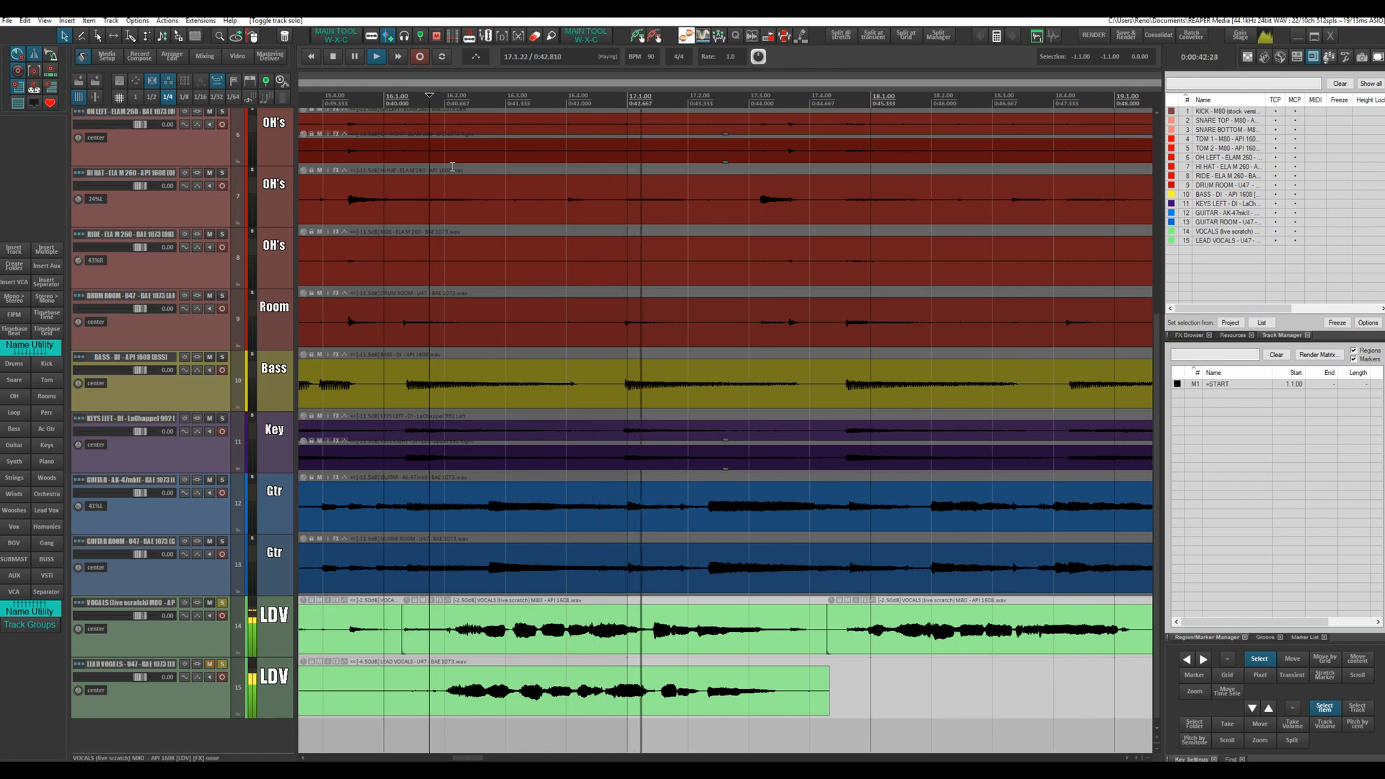
key(space)
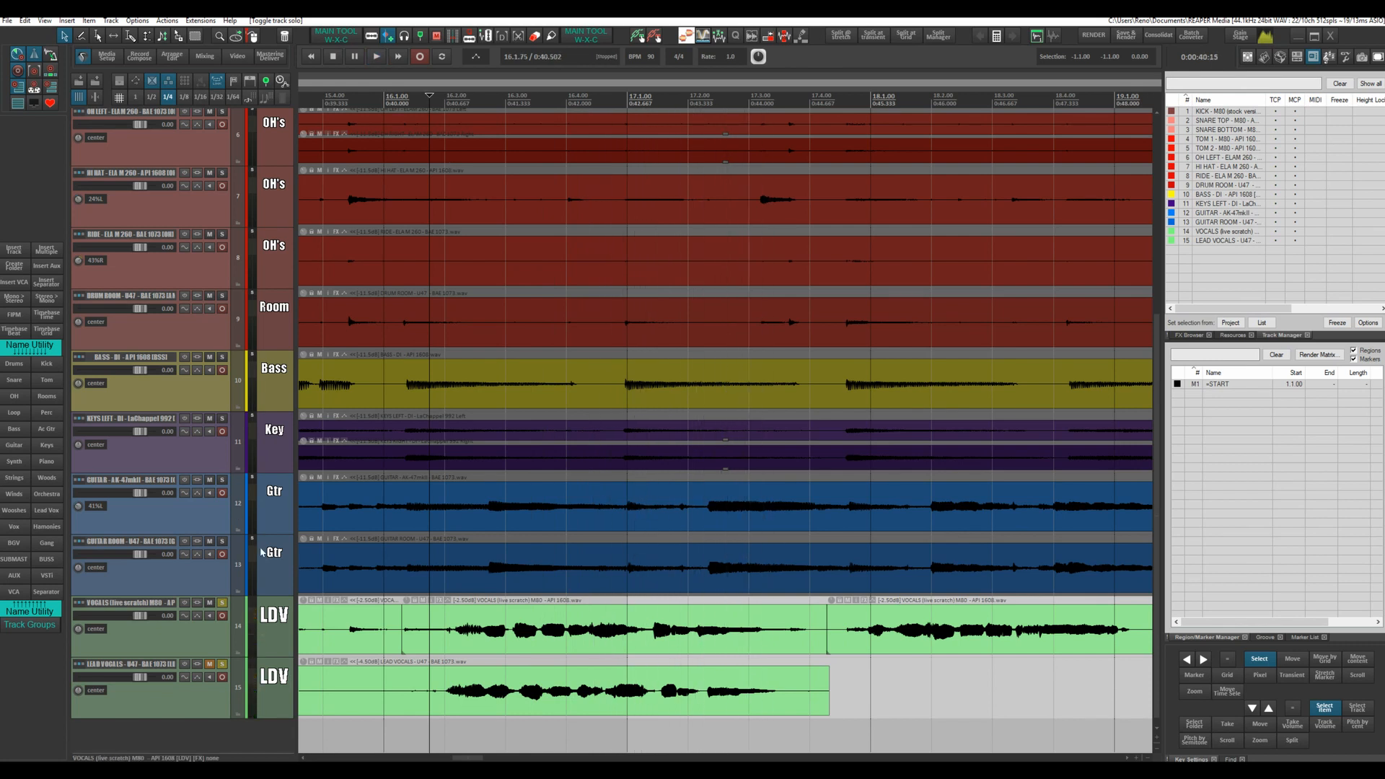
Step: Clear both vocal solos and swap the mutes so the live scratch vocal is silenced and LEAD VOCALS is heard
click(222, 602)
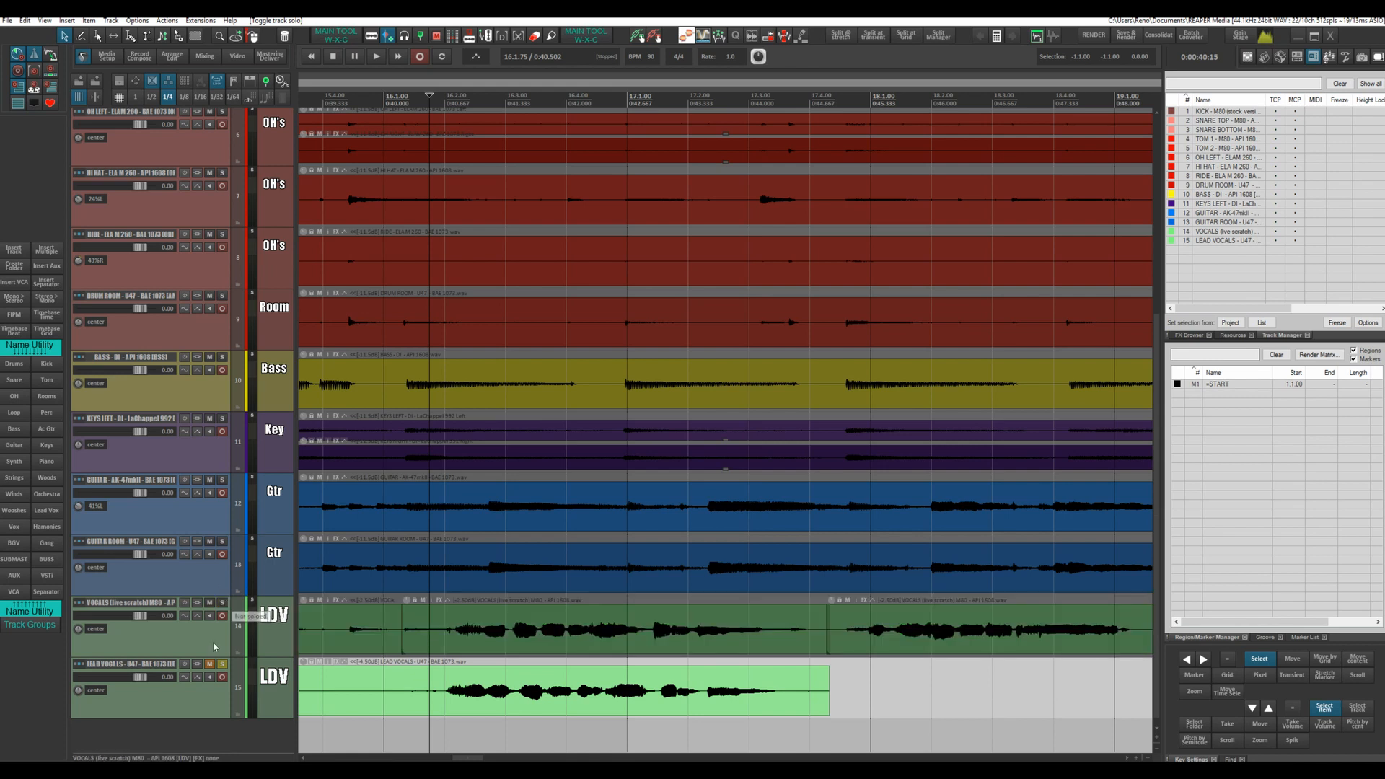
click(222, 664)
click(210, 603)
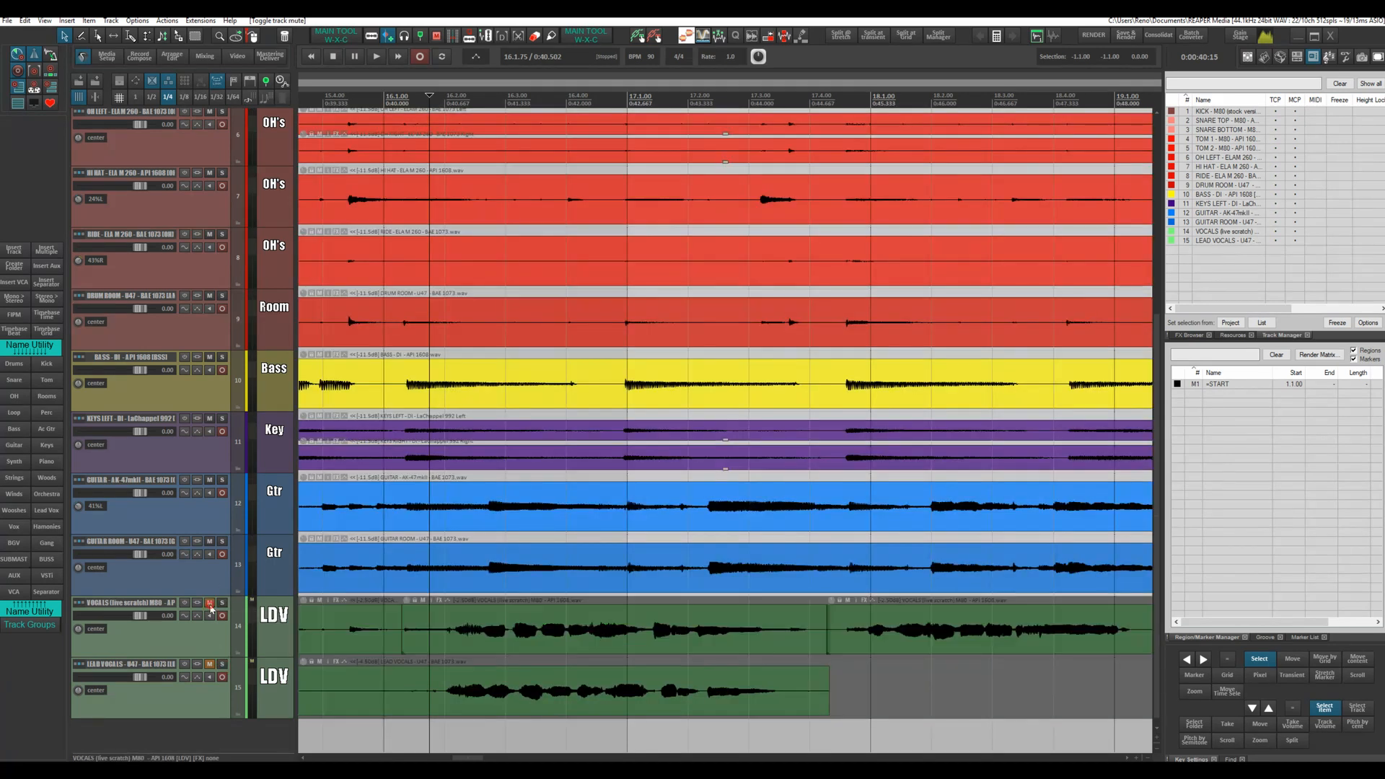
click(210, 664)
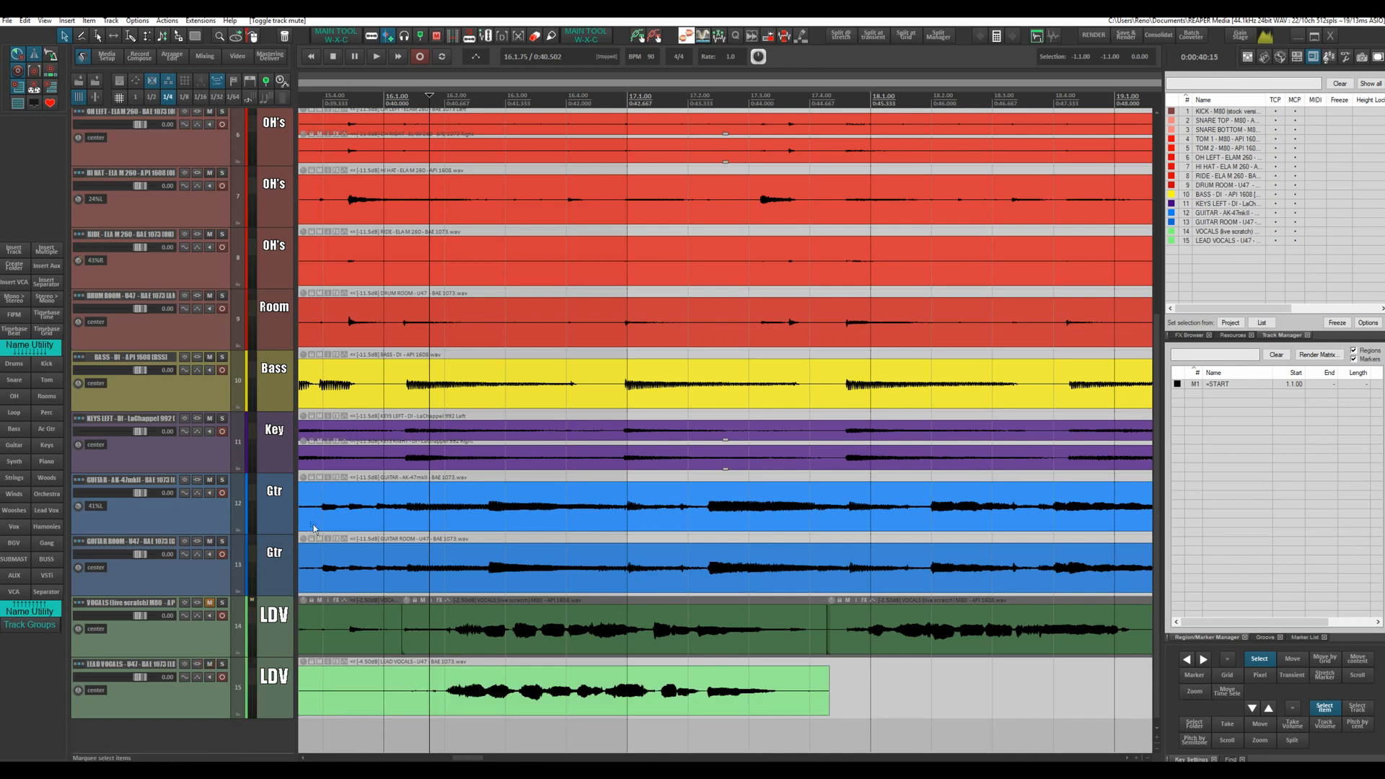
Step: Play the full mix with the LEAD VOCALS track from the end of bar 15
click(357, 97)
key(space)
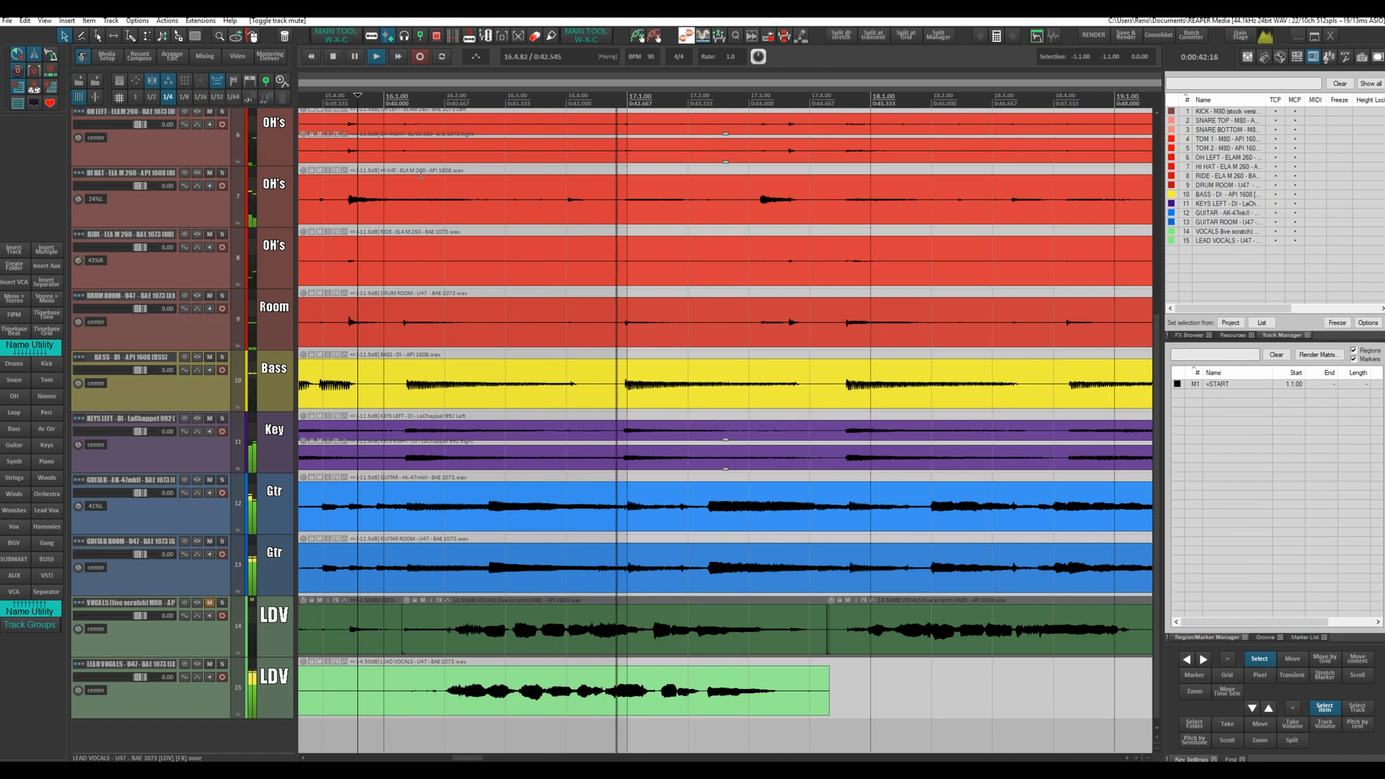
key(space)
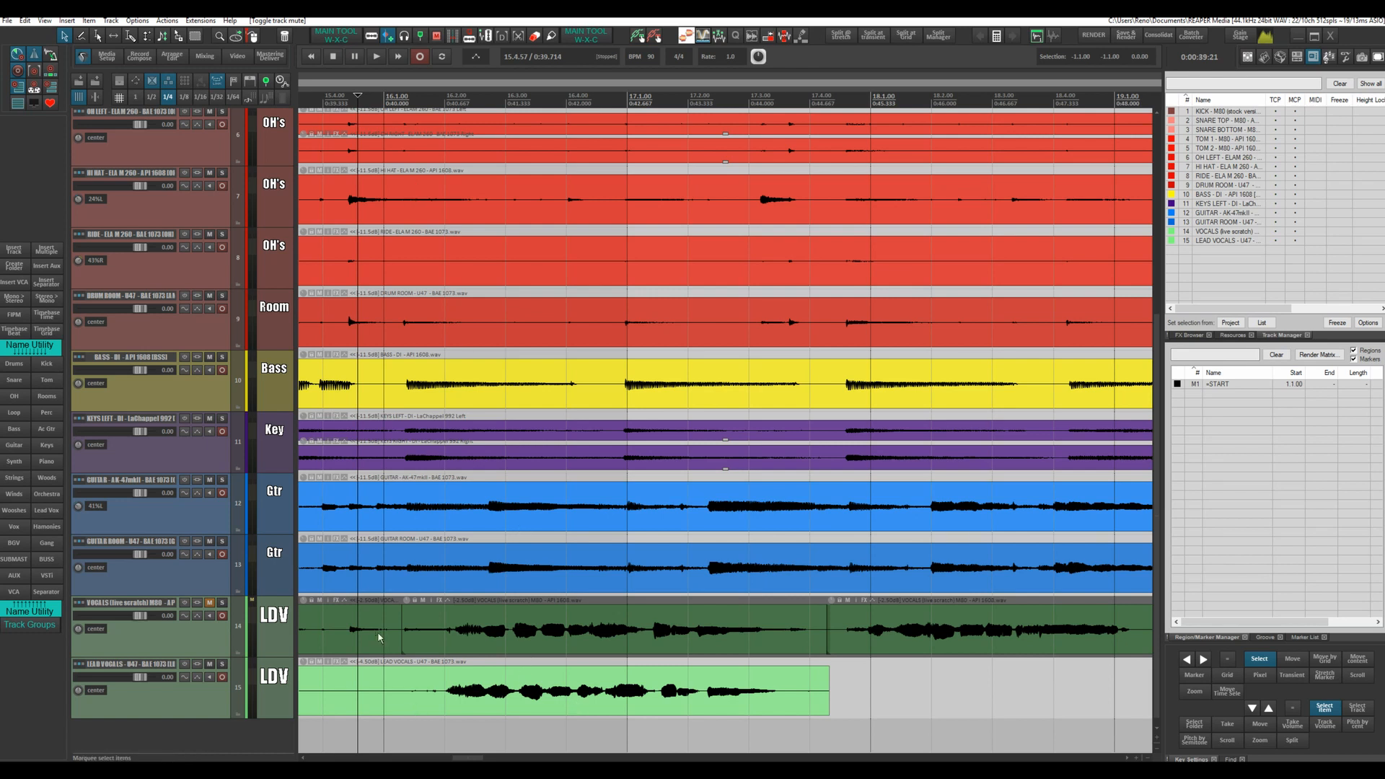
Step: Solo only the LEAD VOCALS track and examine its waveform against the scratch vocal around bars 16 and 17
click(221, 605)
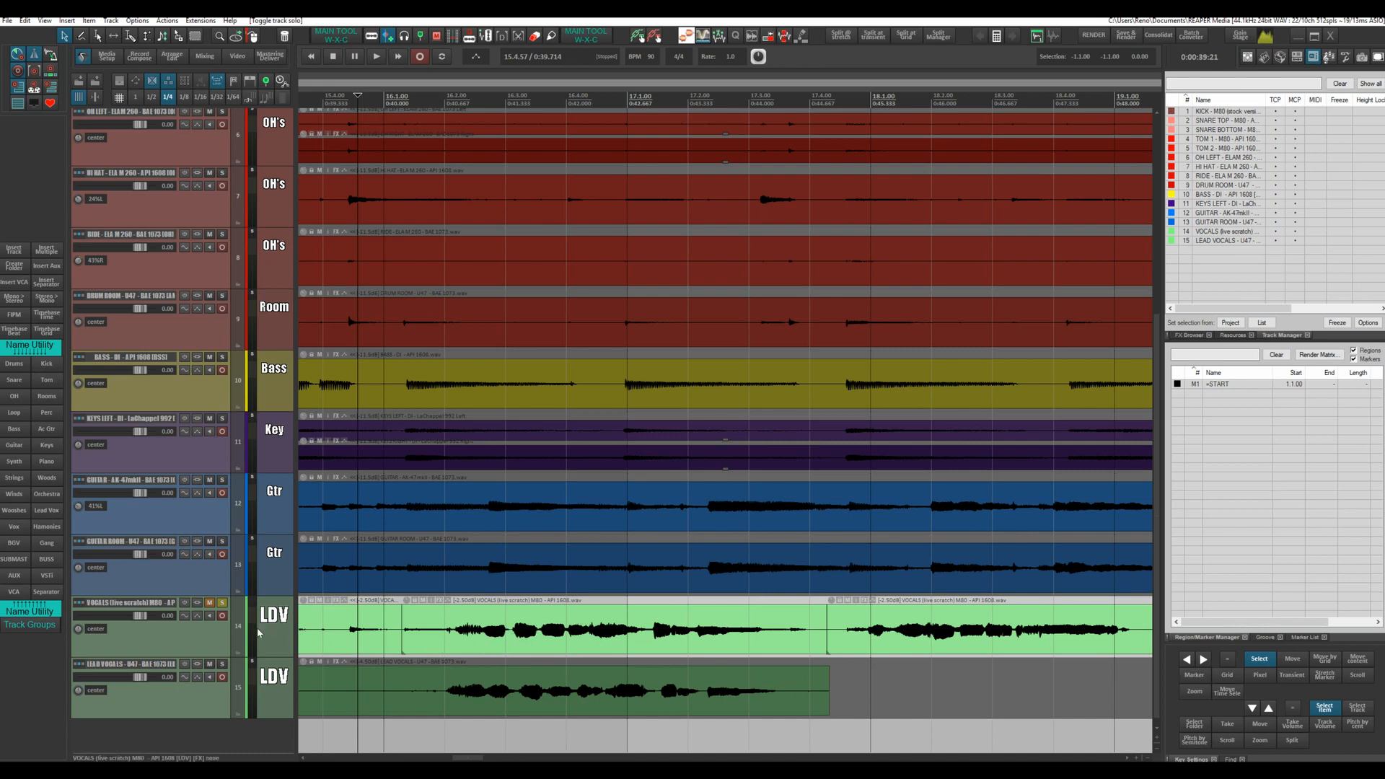
click(221, 664)
click(222, 603)
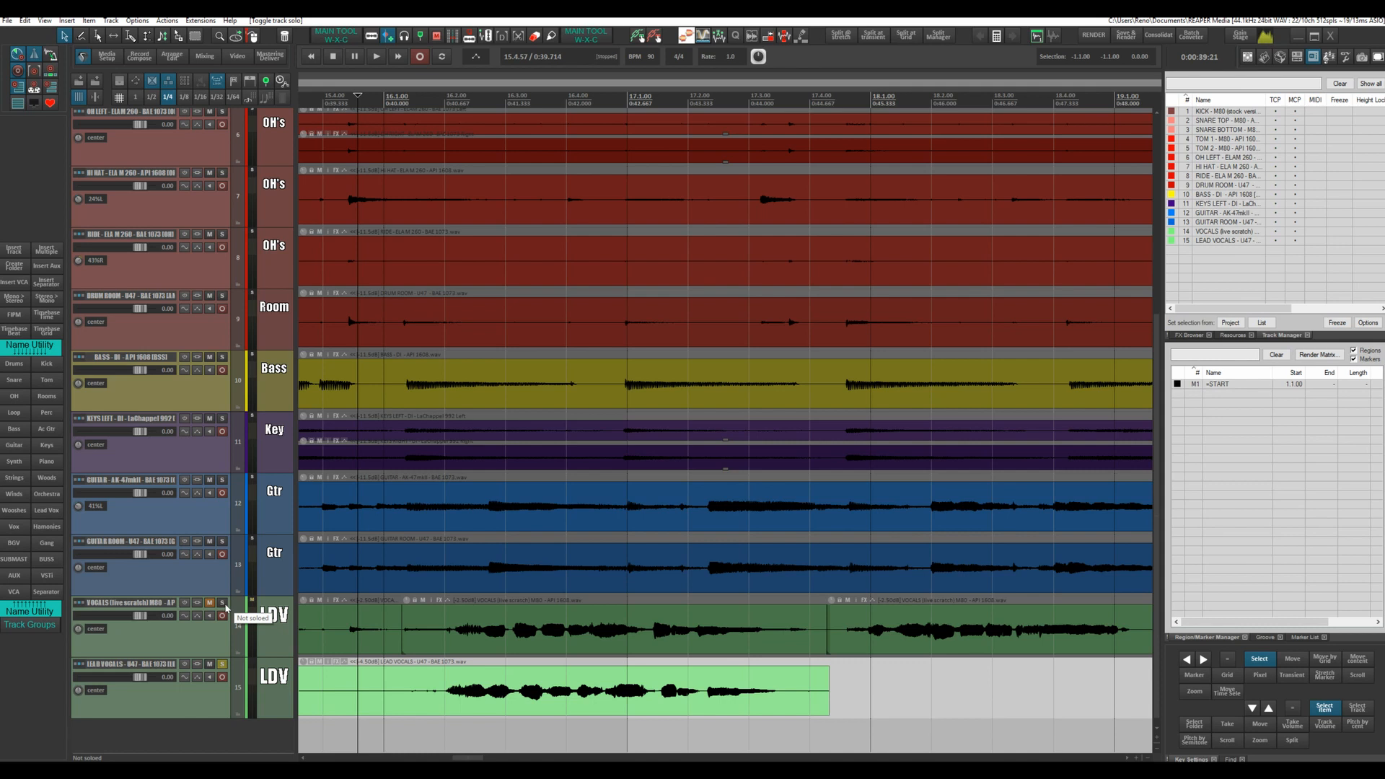
scroll(469, 717, up, 3)
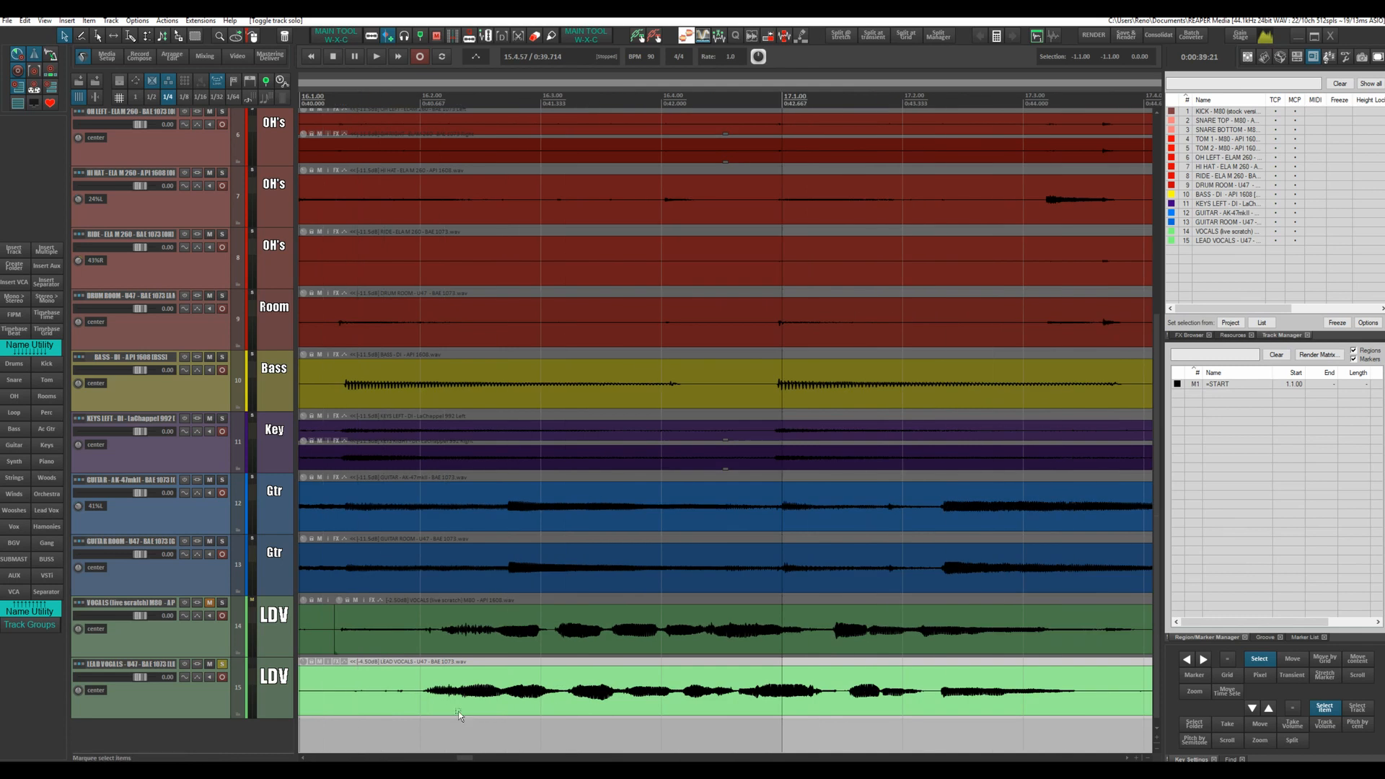
scroll(453, 711, up, 1)
scroll(453, 711, up, 2)
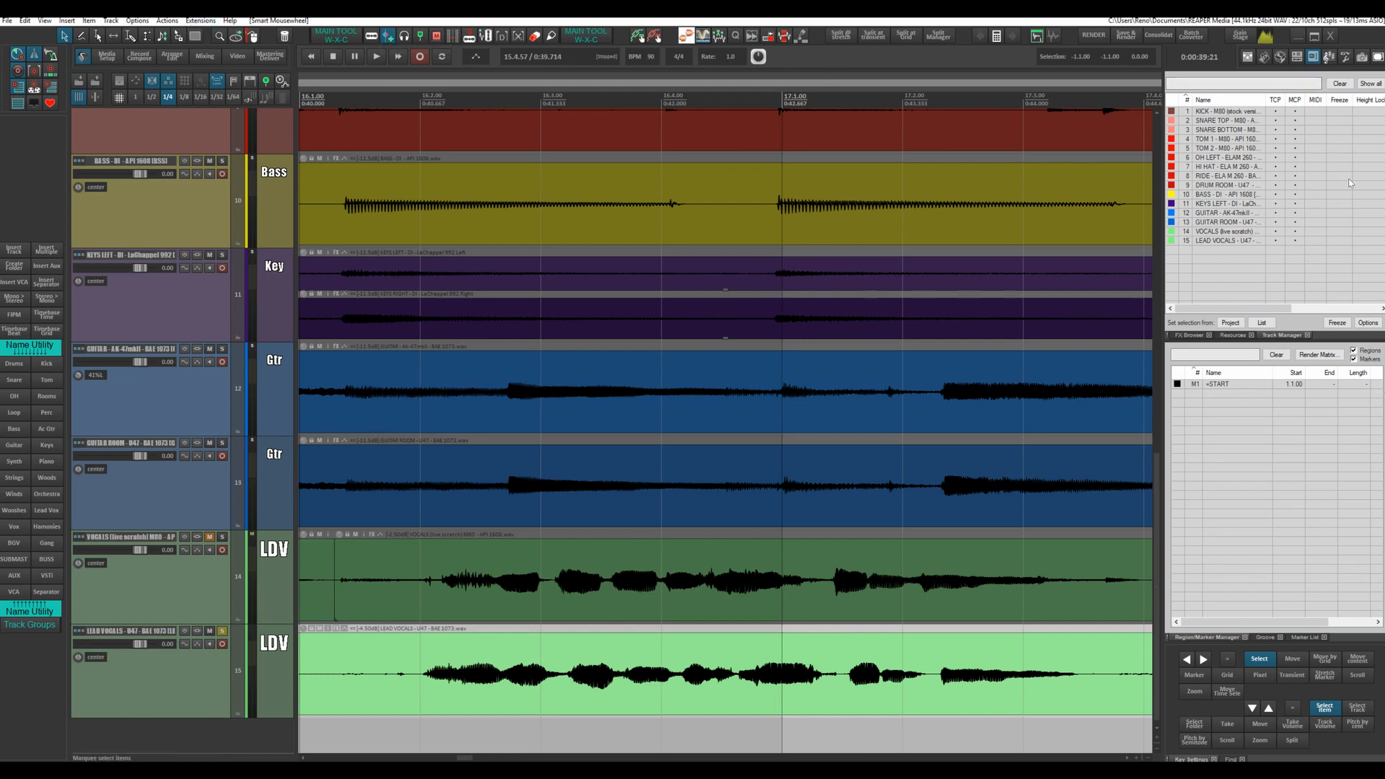
Step: Look up the stretch marker actions in the action list by filtering for "stretch", and close the list
click(168, 23)
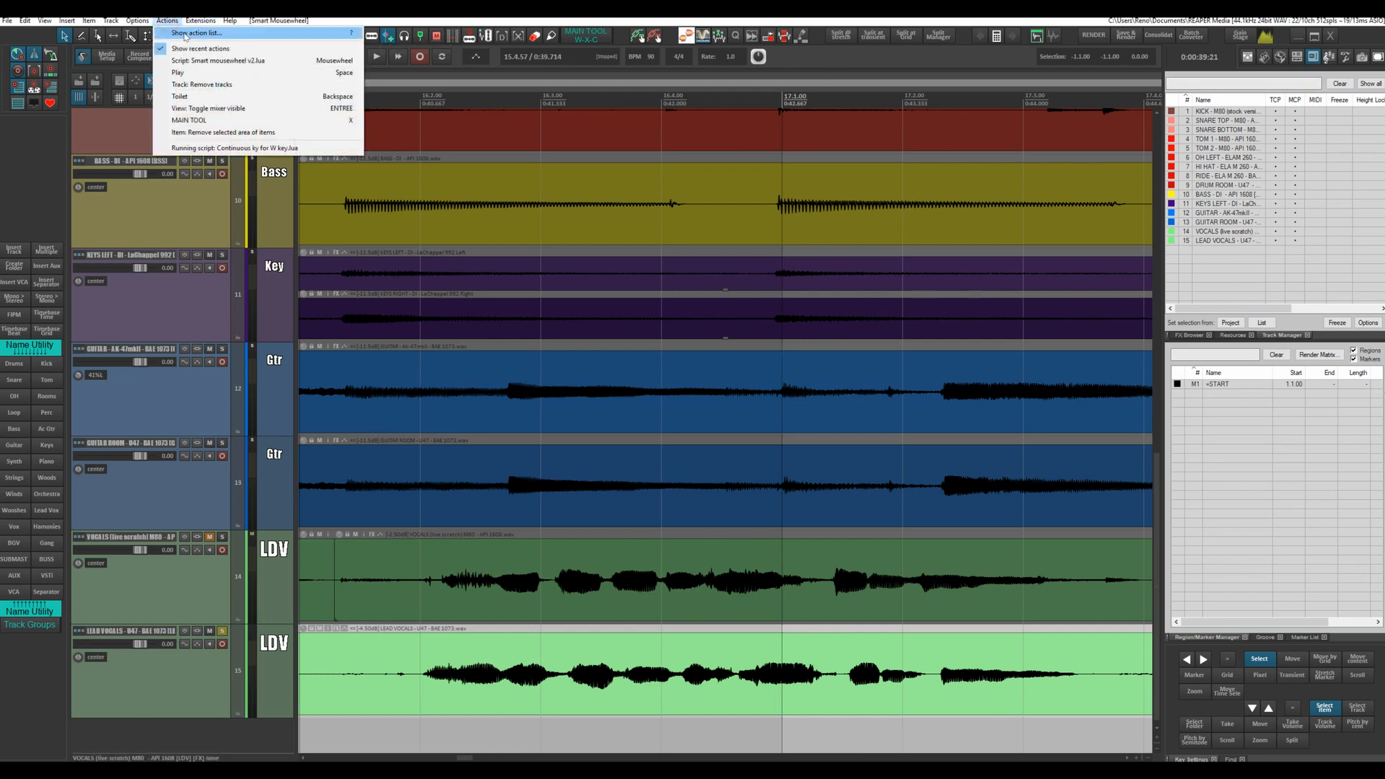
click(186, 30)
click(440, 349)
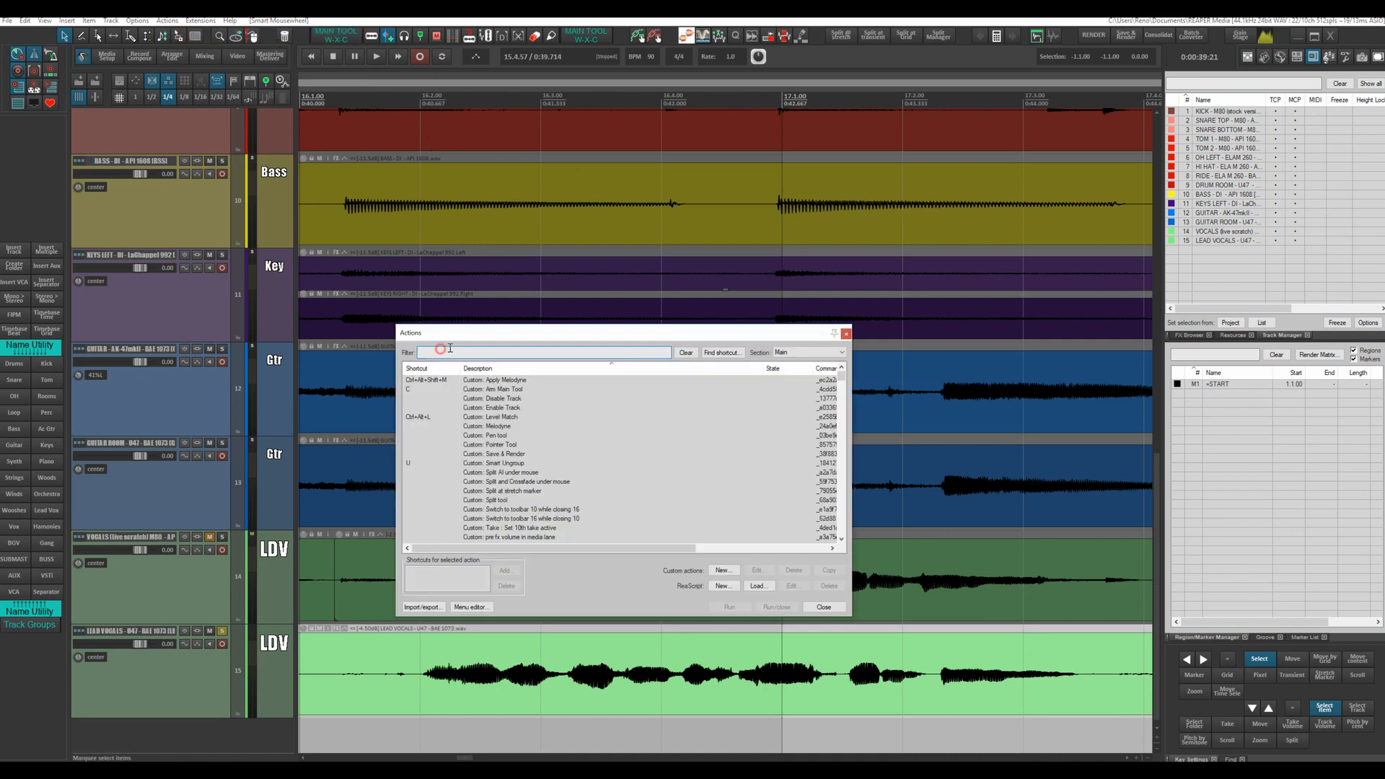
text(strech)
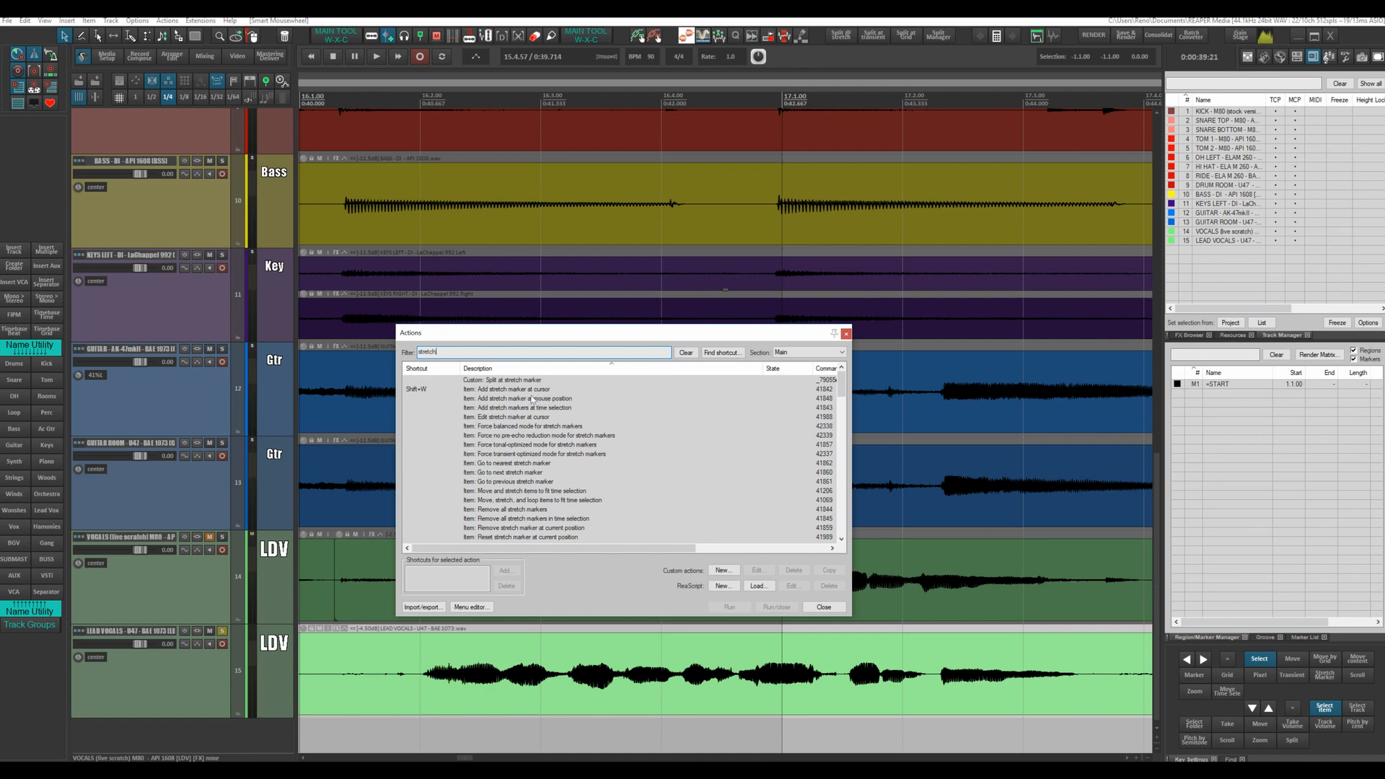
click(846, 334)
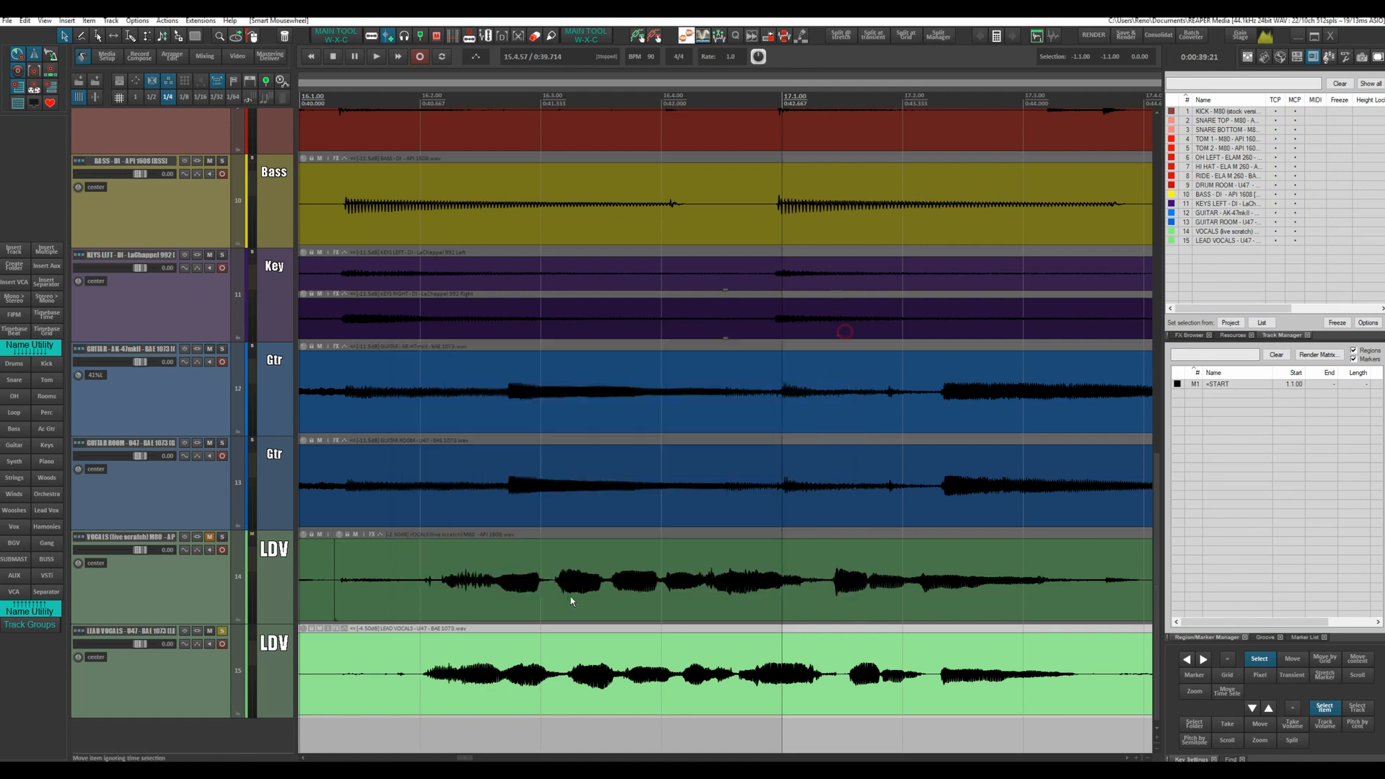
Step: Add stretch markers at the word and syllable boundaries of the LEAD VOCALS item across bar 16, from about 16.2.05
click(426, 675)
key(shift+w)
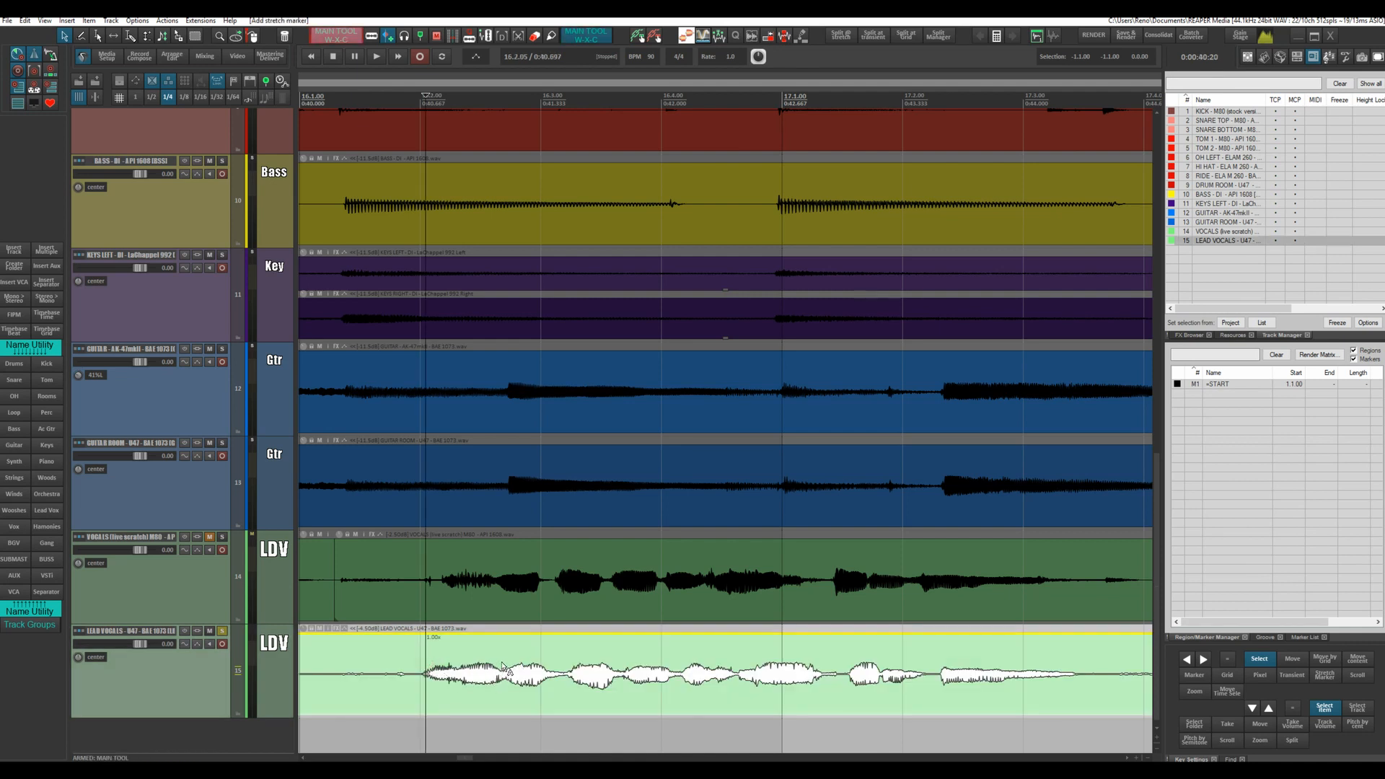
click(501, 671)
key(shift+w)
click(552, 669)
key(shift+w)
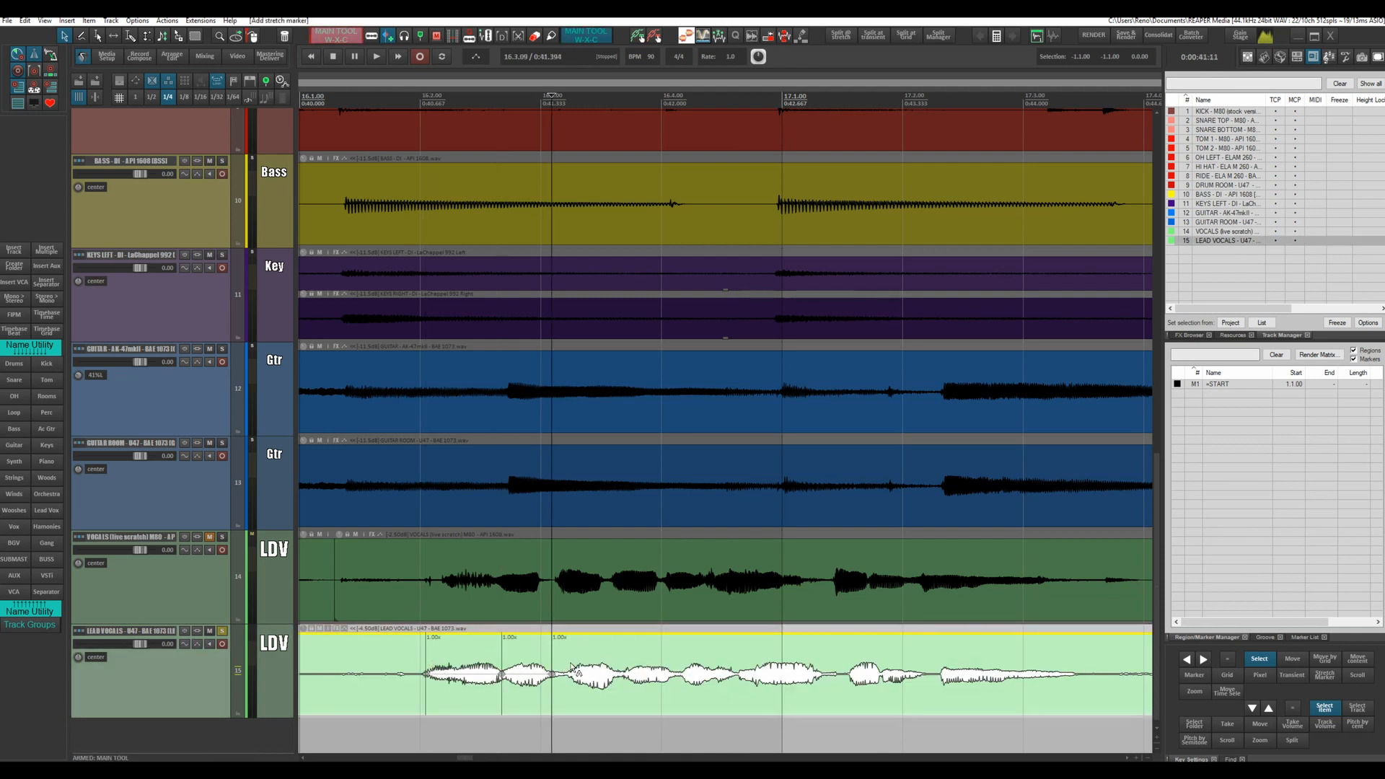
click(569, 671)
key(shift+w)
click(614, 662)
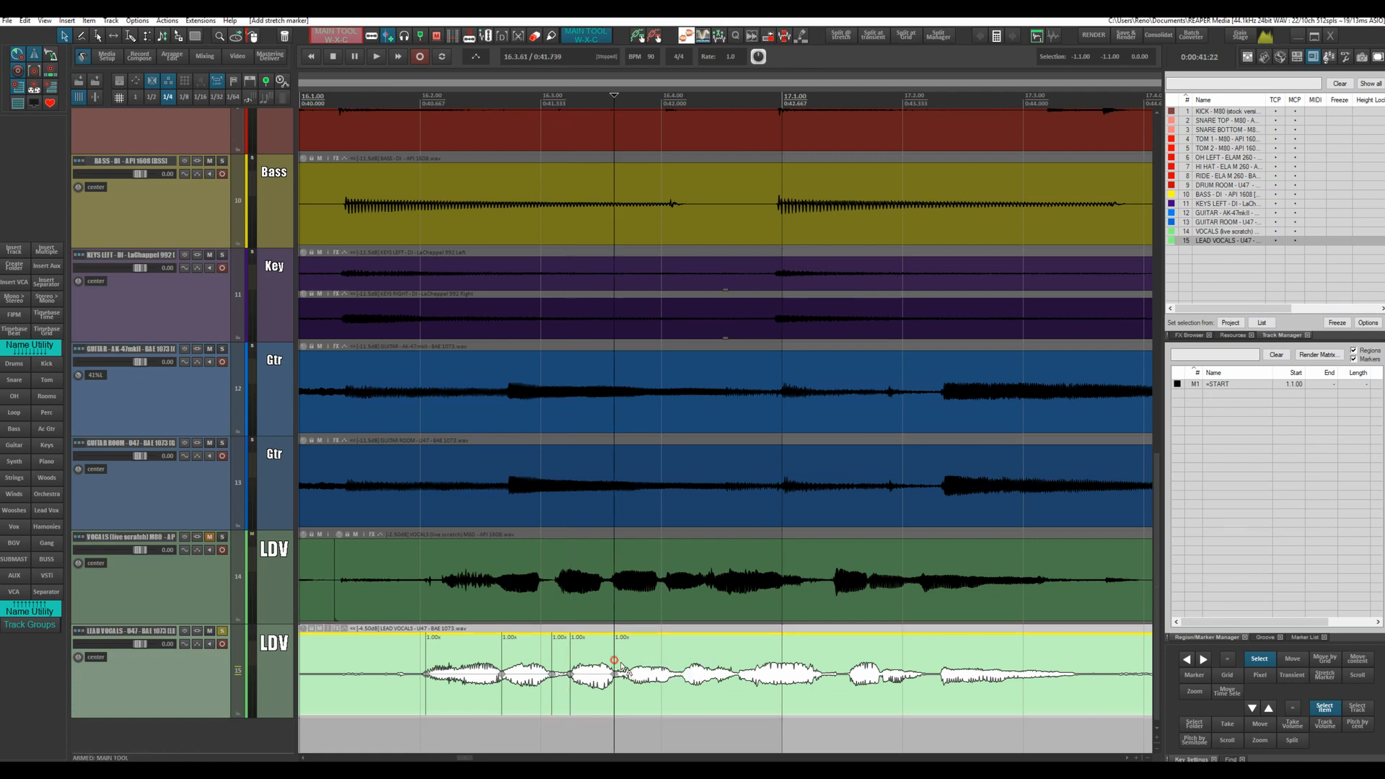
click(625, 661)
click(672, 667)
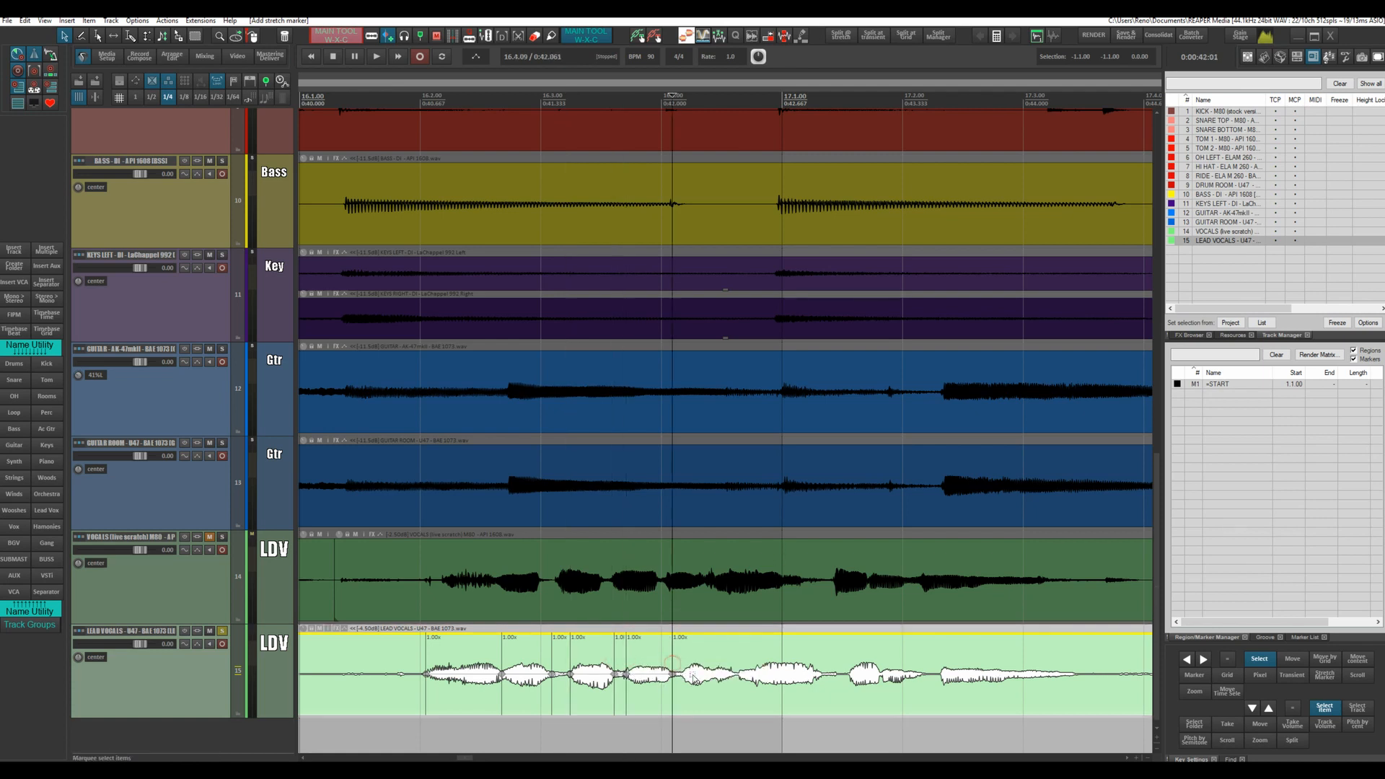
click(682, 662)
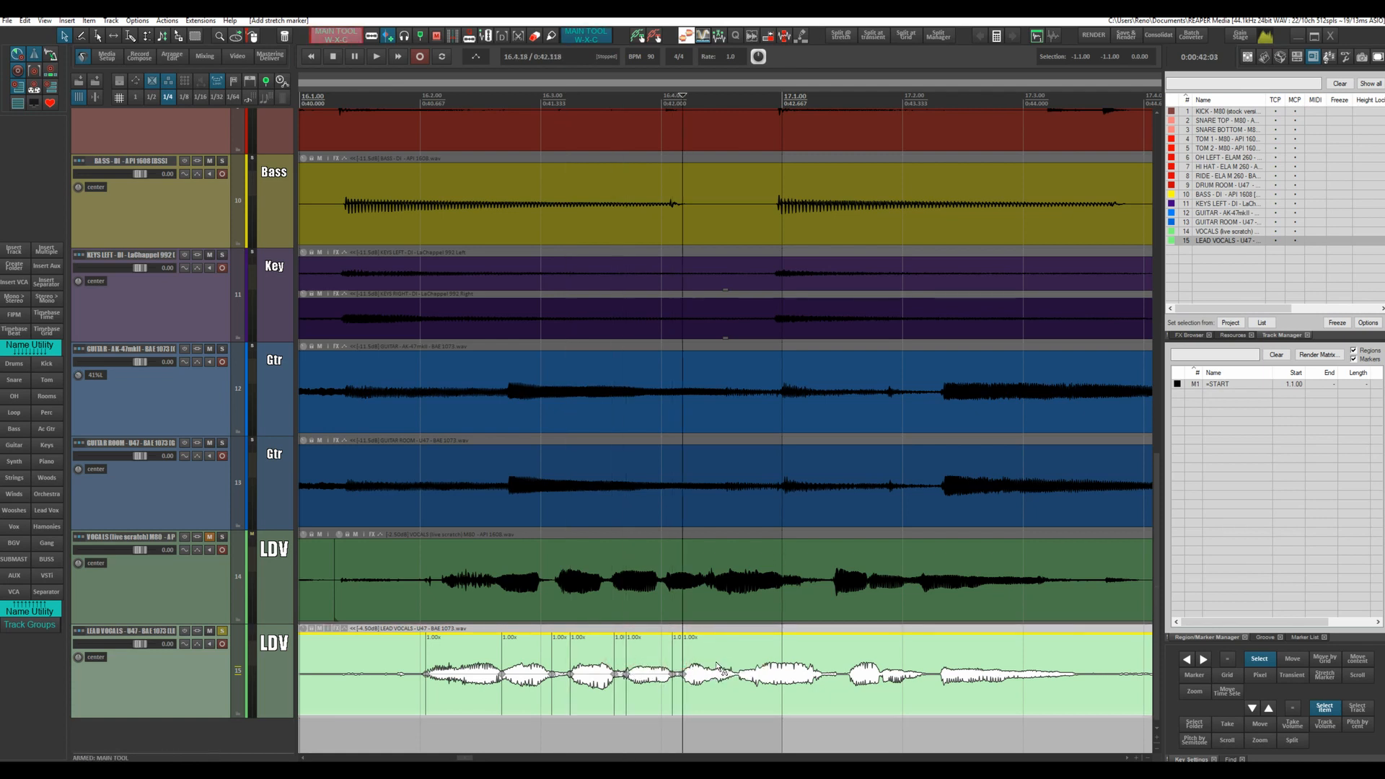
click(716, 667)
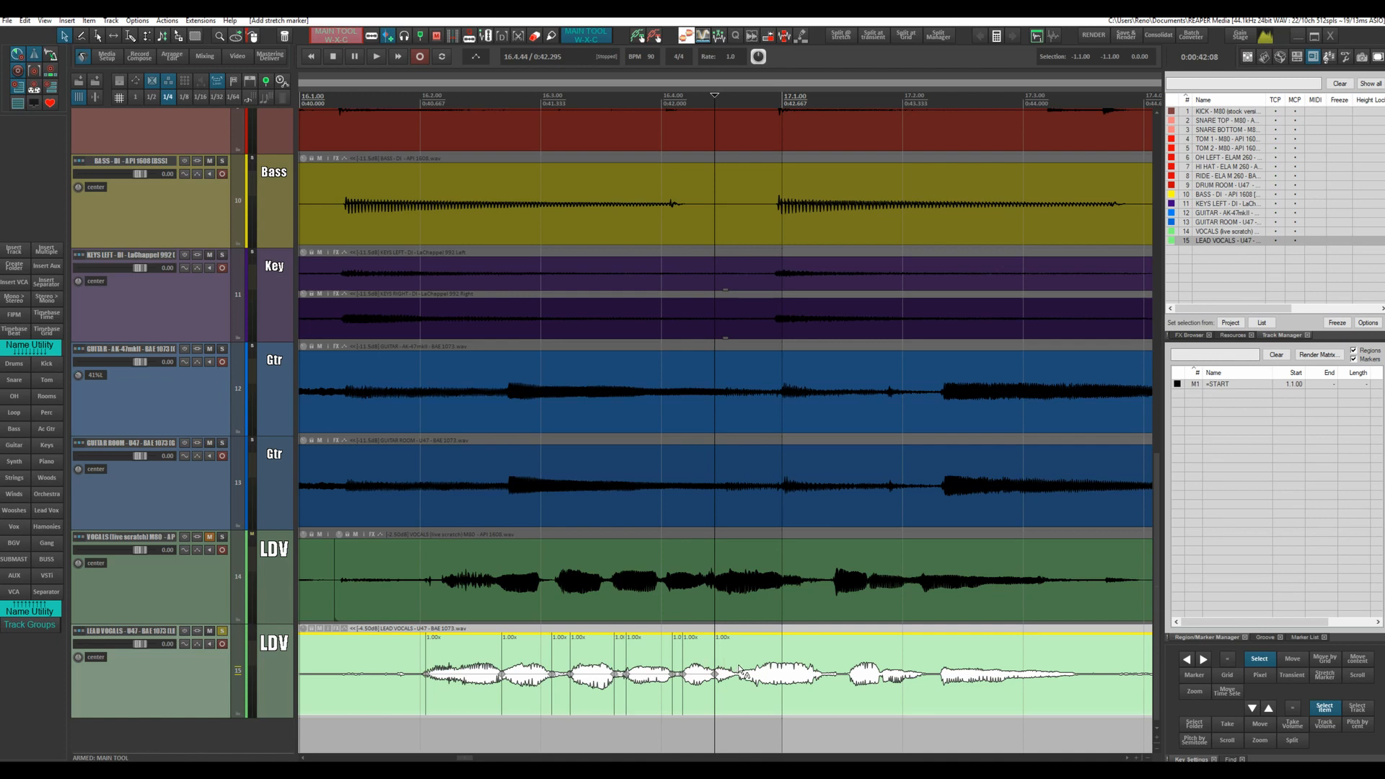
click(739, 671)
Step: Continue adding stretch markers at the syllable boundaries of the LEAD VOCALS item through bar 17, up to the phrase end at about 17.3.46
click(820, 660)
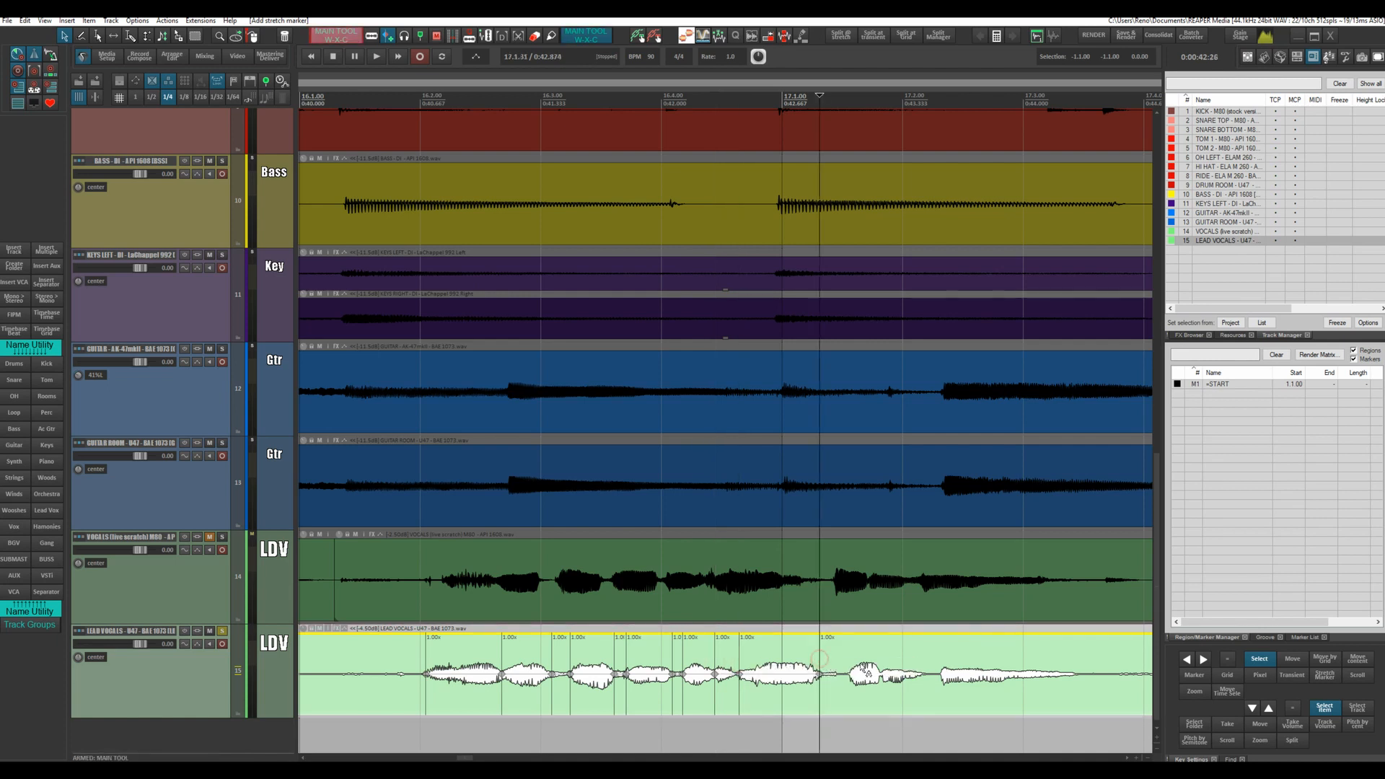
click(849, 661)
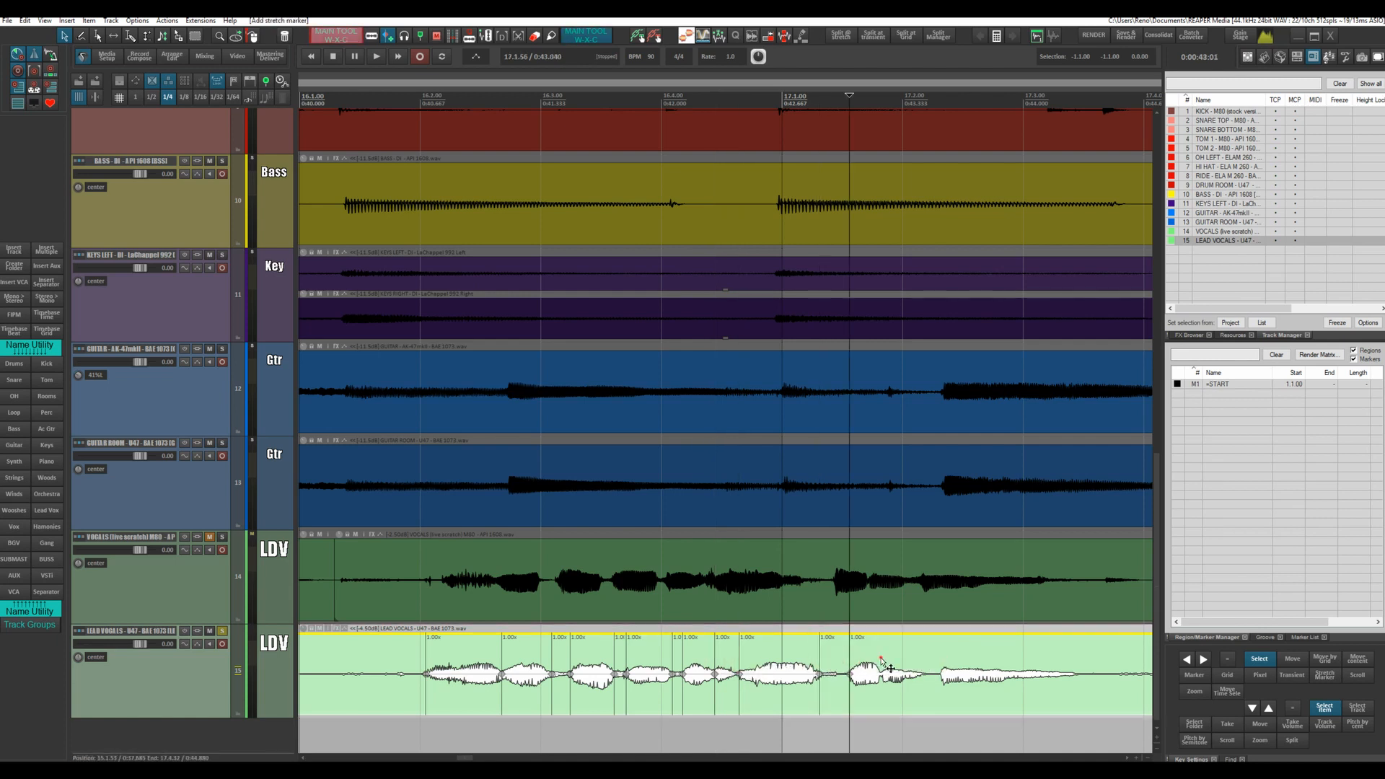
click(880, 660)
click(920, 666)
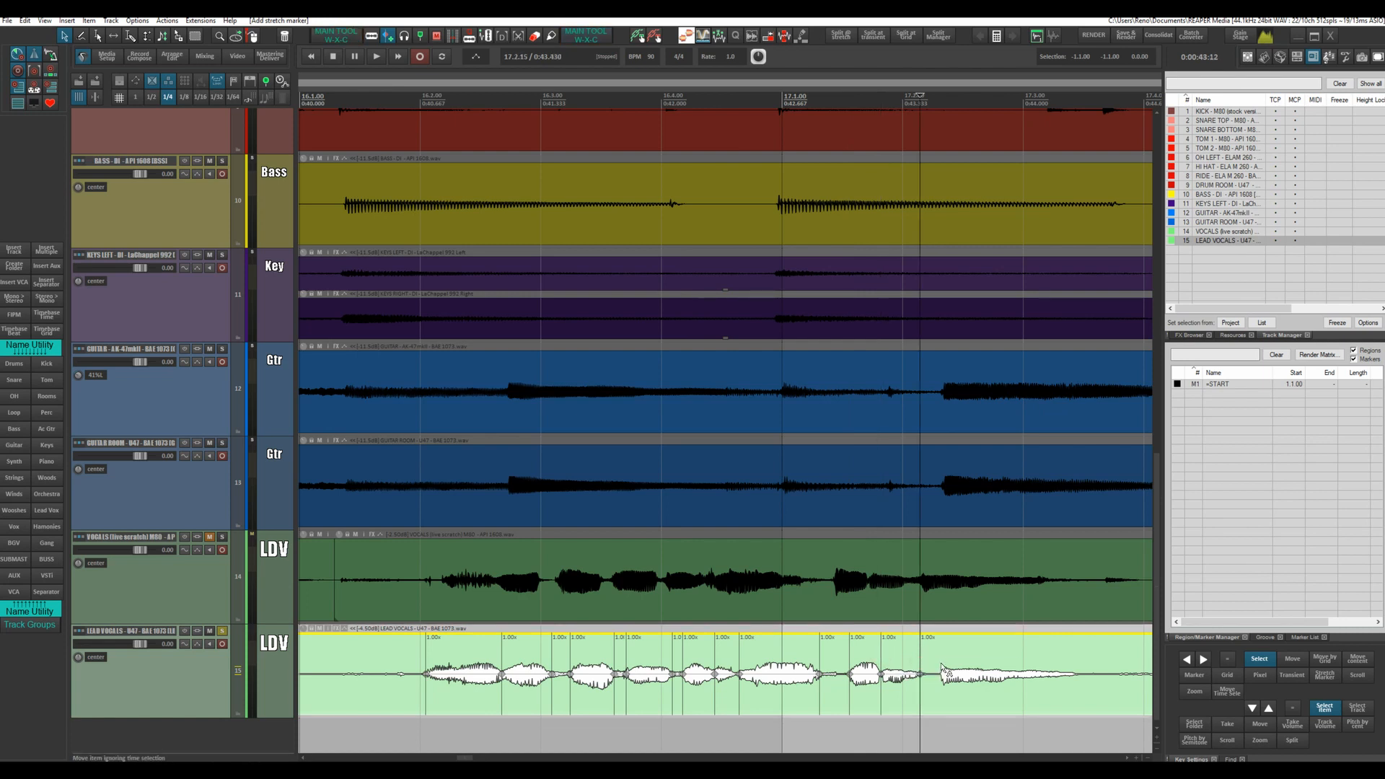
key(w)
click(941, 662)
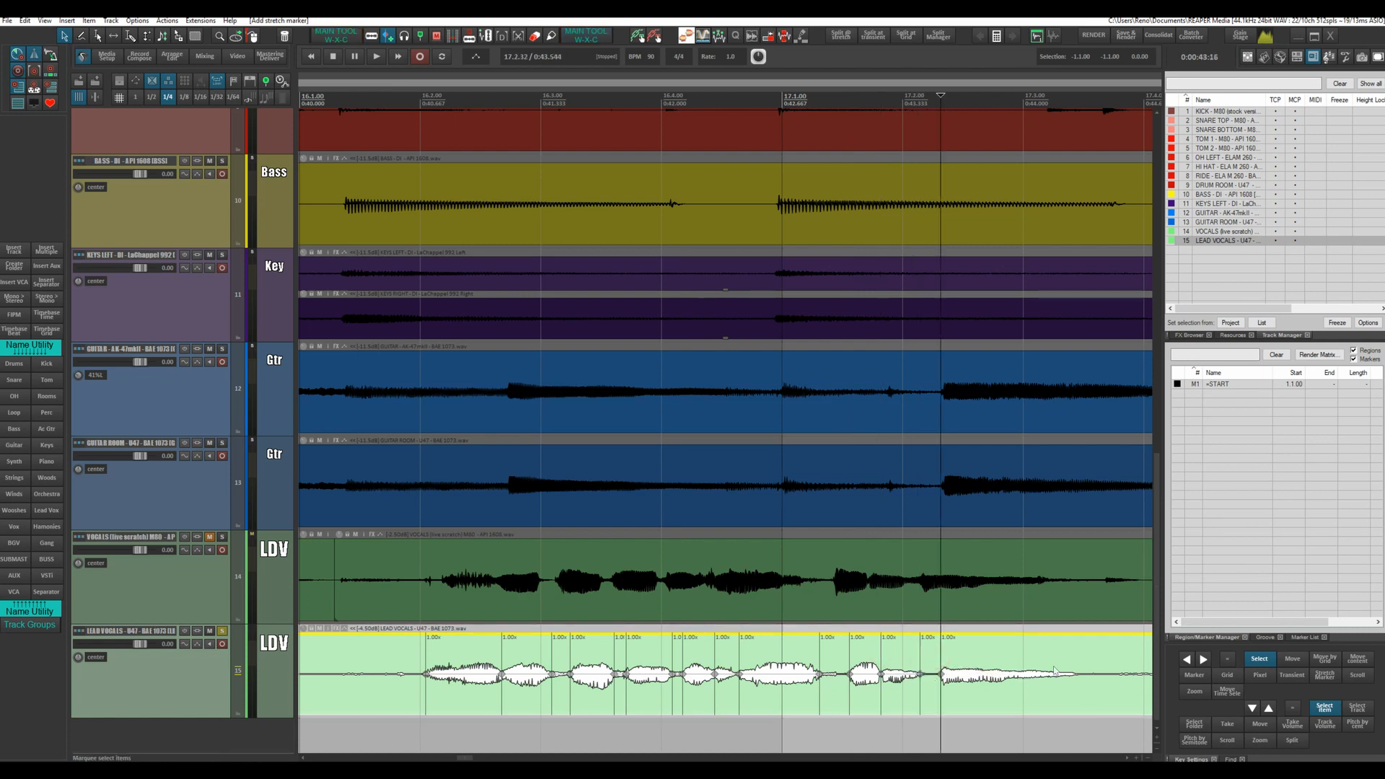
click(1078, 653)
key(w)
Step: Add an anchor stretch marker before the phrase at about 16.1.89 and shift the first three LEAD VOCALS markers to match the scratch vocal
scroll(482, 685, up, 5)
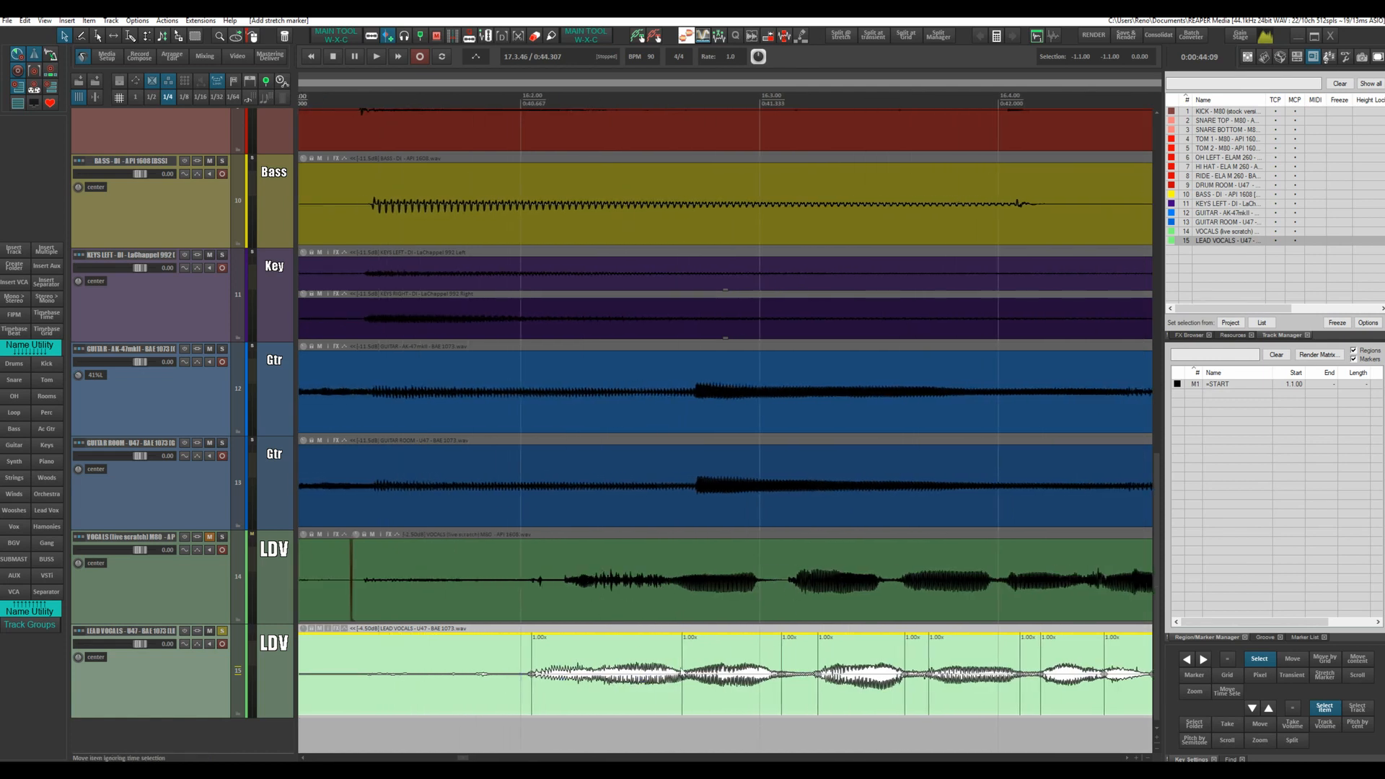
click(494, 674)
drag(531, 672, 559, 672)
drag(682, 667, 672, 666)
drag(781, 675, 772, 676)
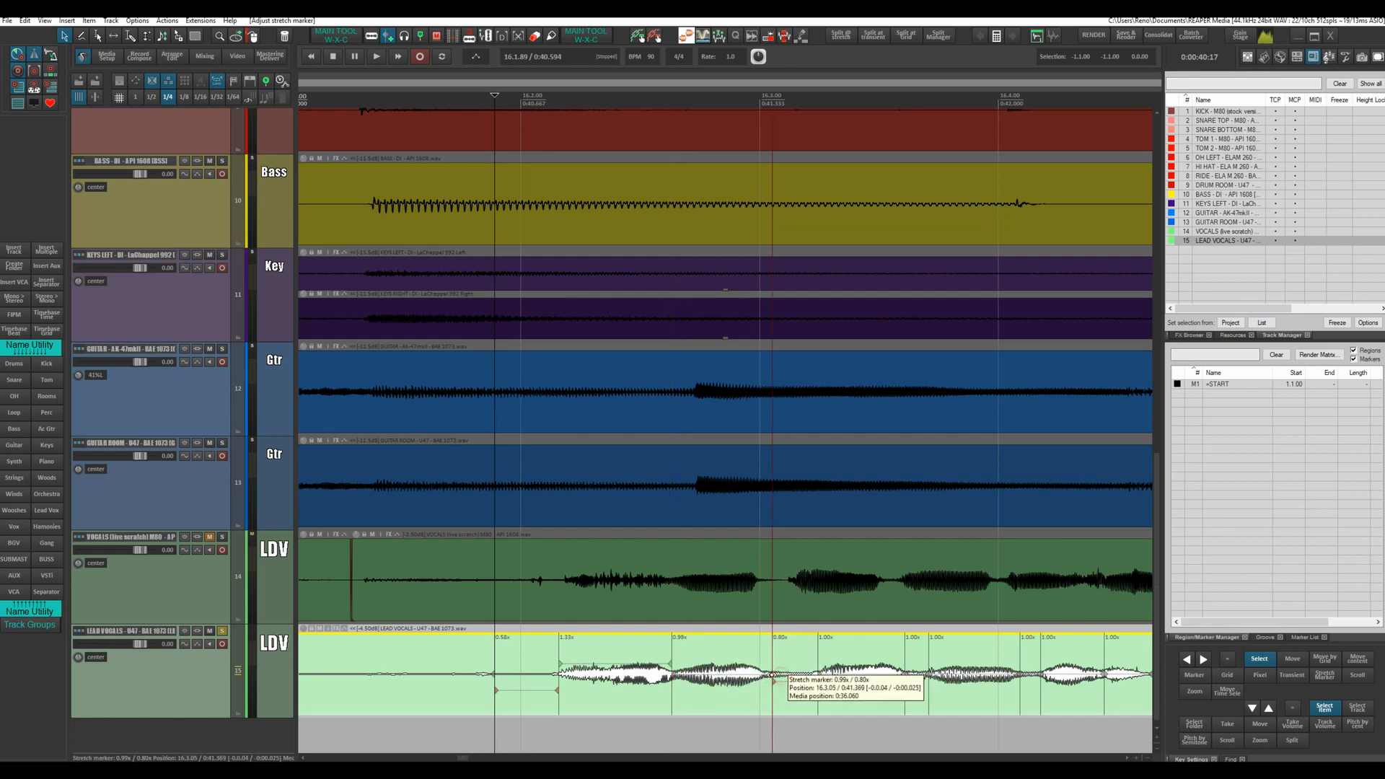
Step: Move the LEAD VOCALS stretch markers from beat 3 through beat 4 of bar 16 to line up with the scratch vocal's syllables
scroll(822, 689, right, 2)
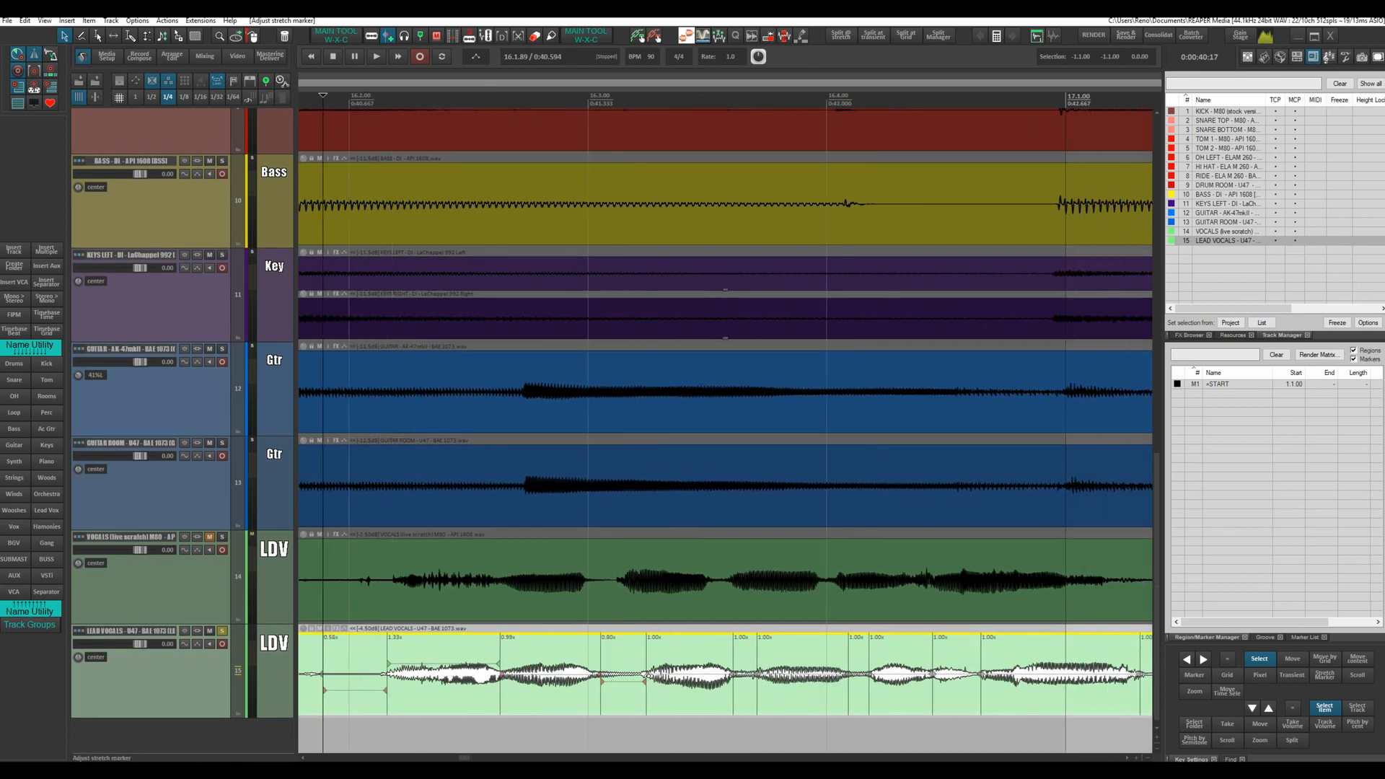
drag(644, 679, 622, 678)
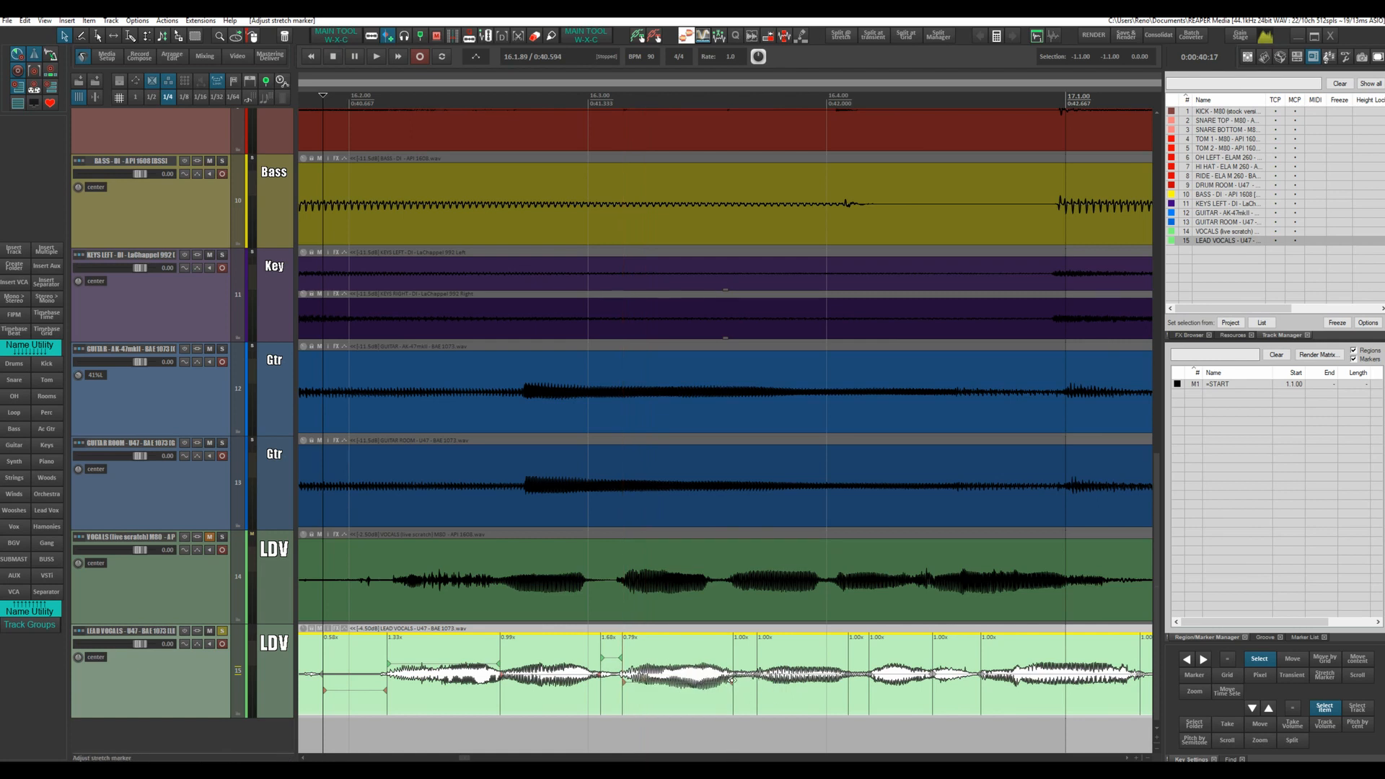
mouse_move(730, 680)
mouse_down()
mouse_move(710, 680)
mouse_move(732, 678)
mouse_up()
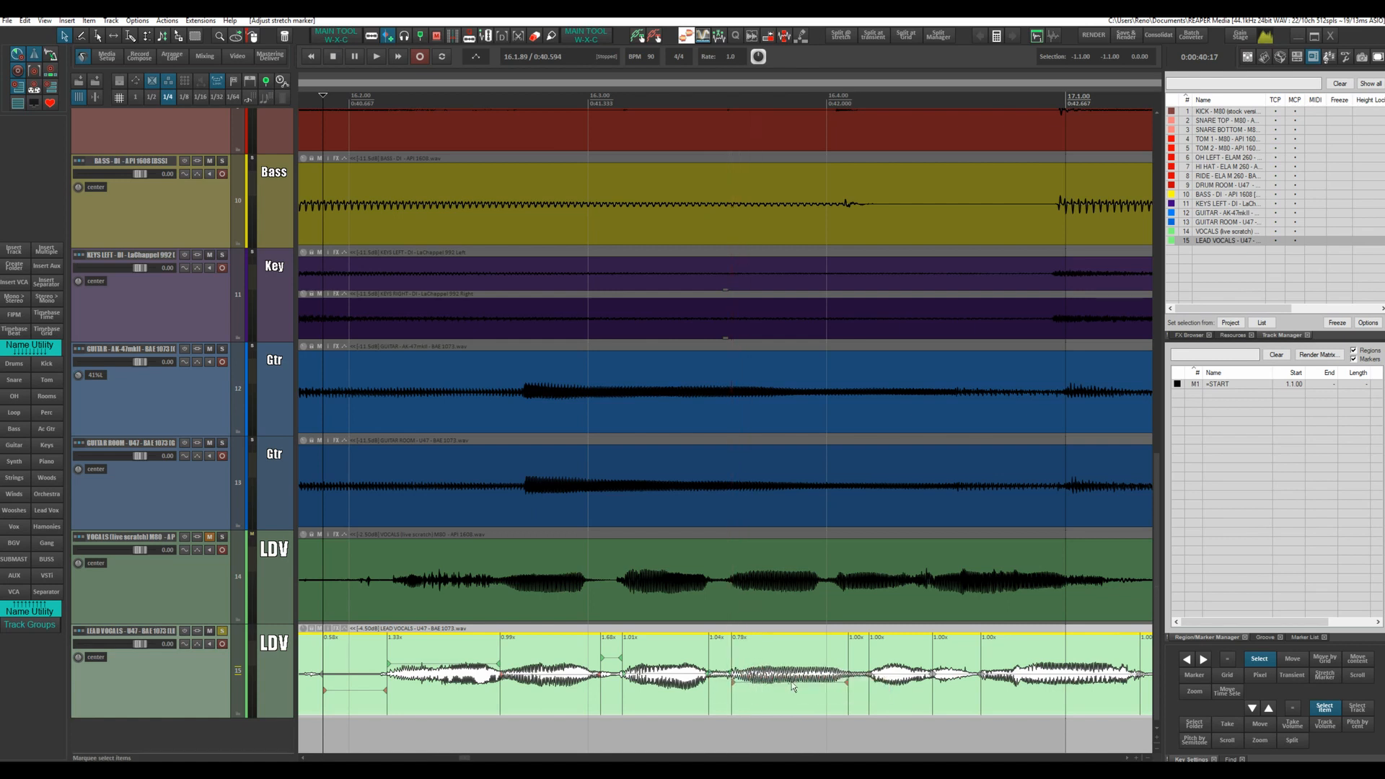
mouse_move(847, 679)
mouse_down()
mouse_move(820, 679)
mouse_move(850, 676)
mouse_move(838, 676)
mouse_up()
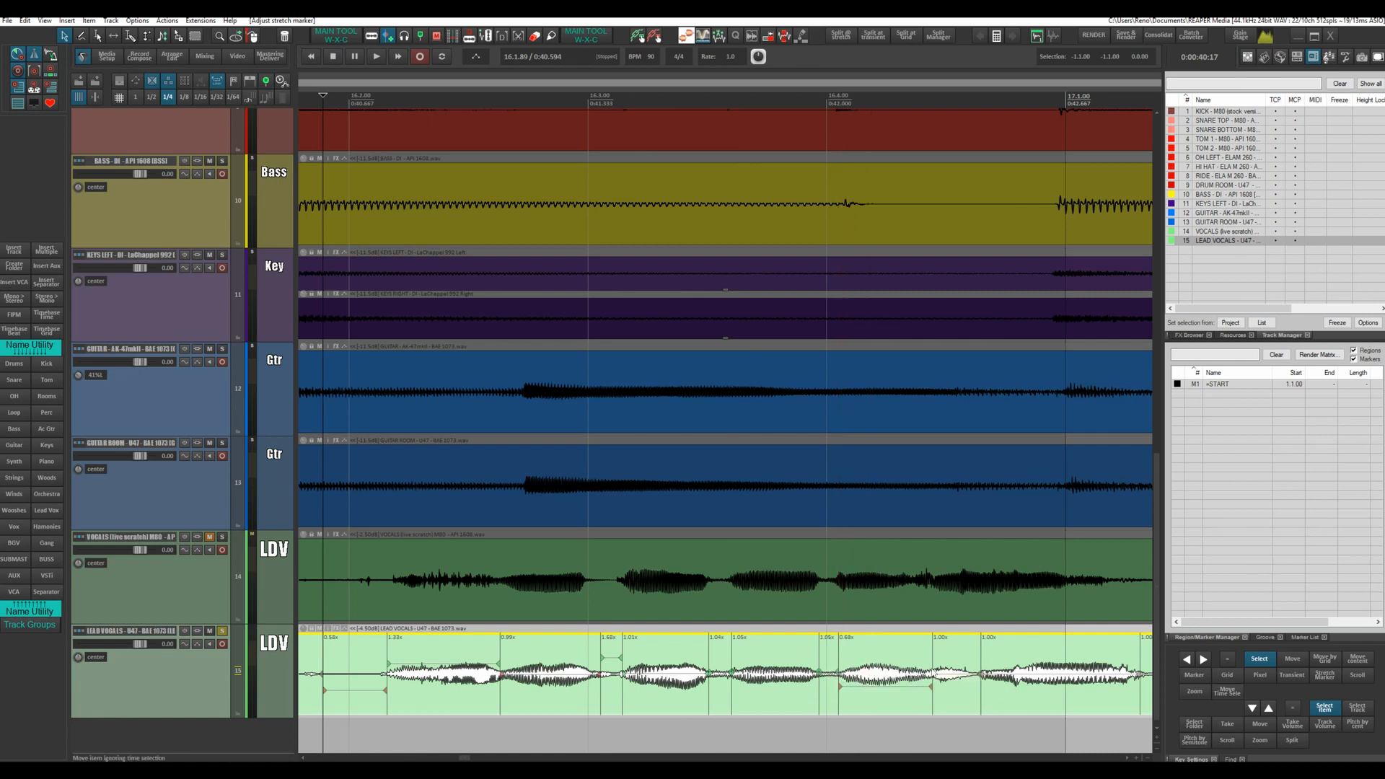
mouse_move(933, 677)
mouse_down()
mouse_move(910, 676)
mouse_move(967, 677)
mouse_move(883, 678)
mouse_up()
Step: Move the LEAD VOCALS stretch markers in bar 17 so the remaining syllables line up with the scratch vocal waveform
scroll(1009, 696, right, 3)
scroll(822, 689, right, 3)
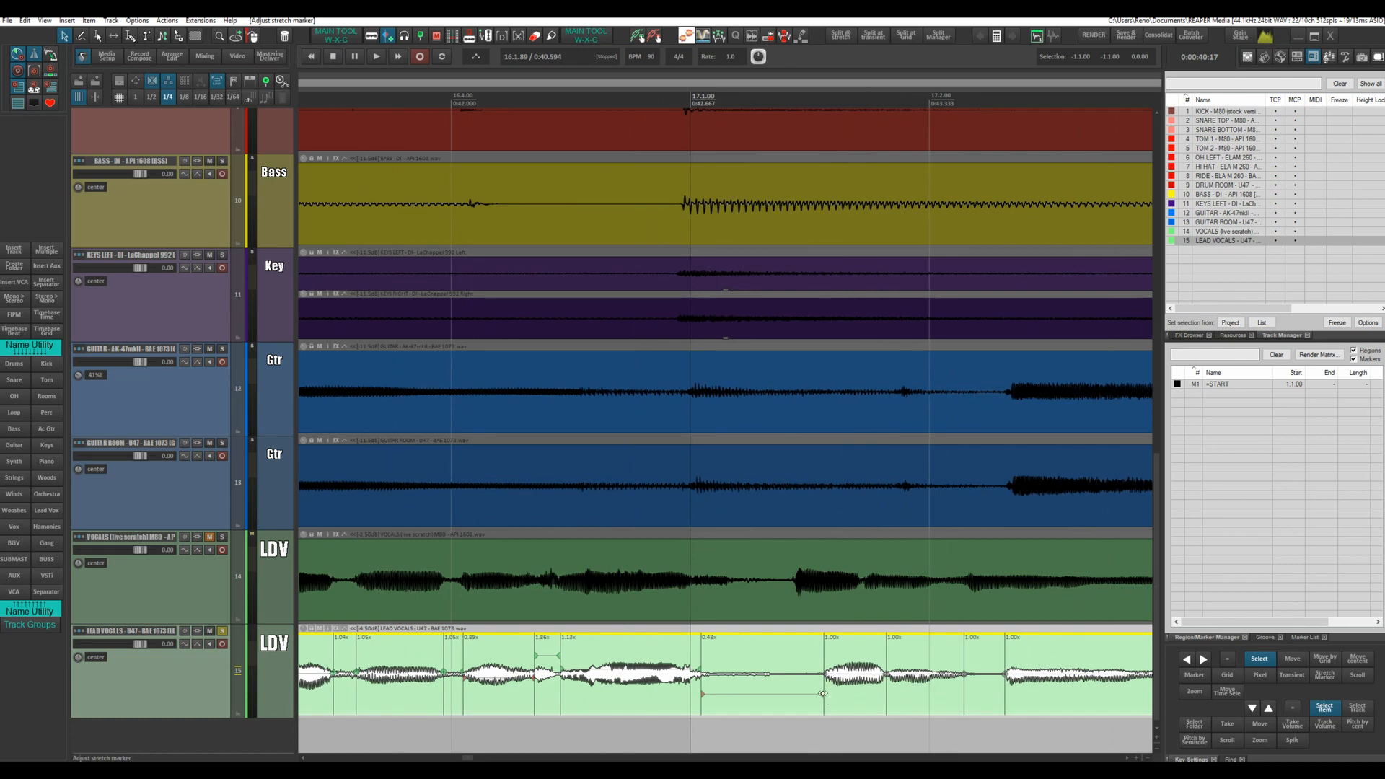
drag(821, 692, 798, 692)
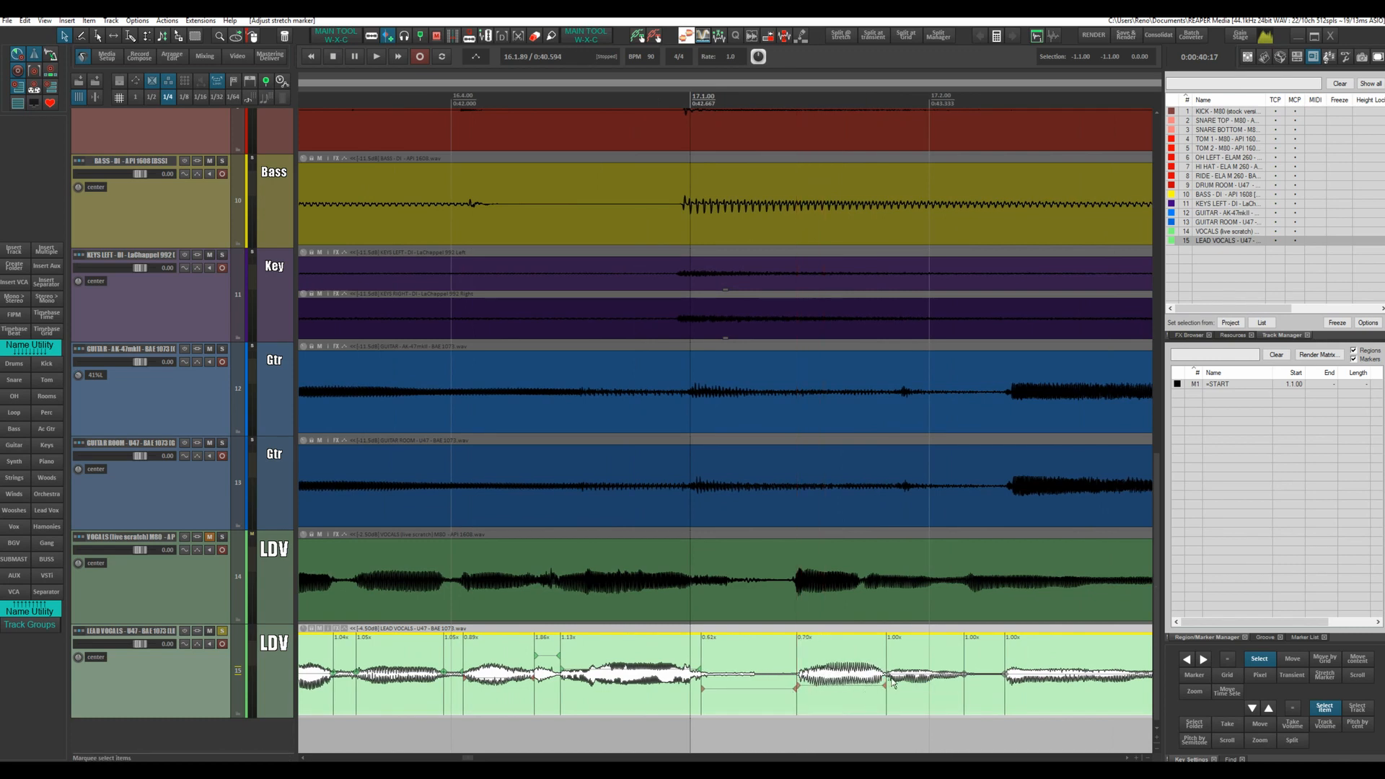
drag(885, 682, 868, 680)
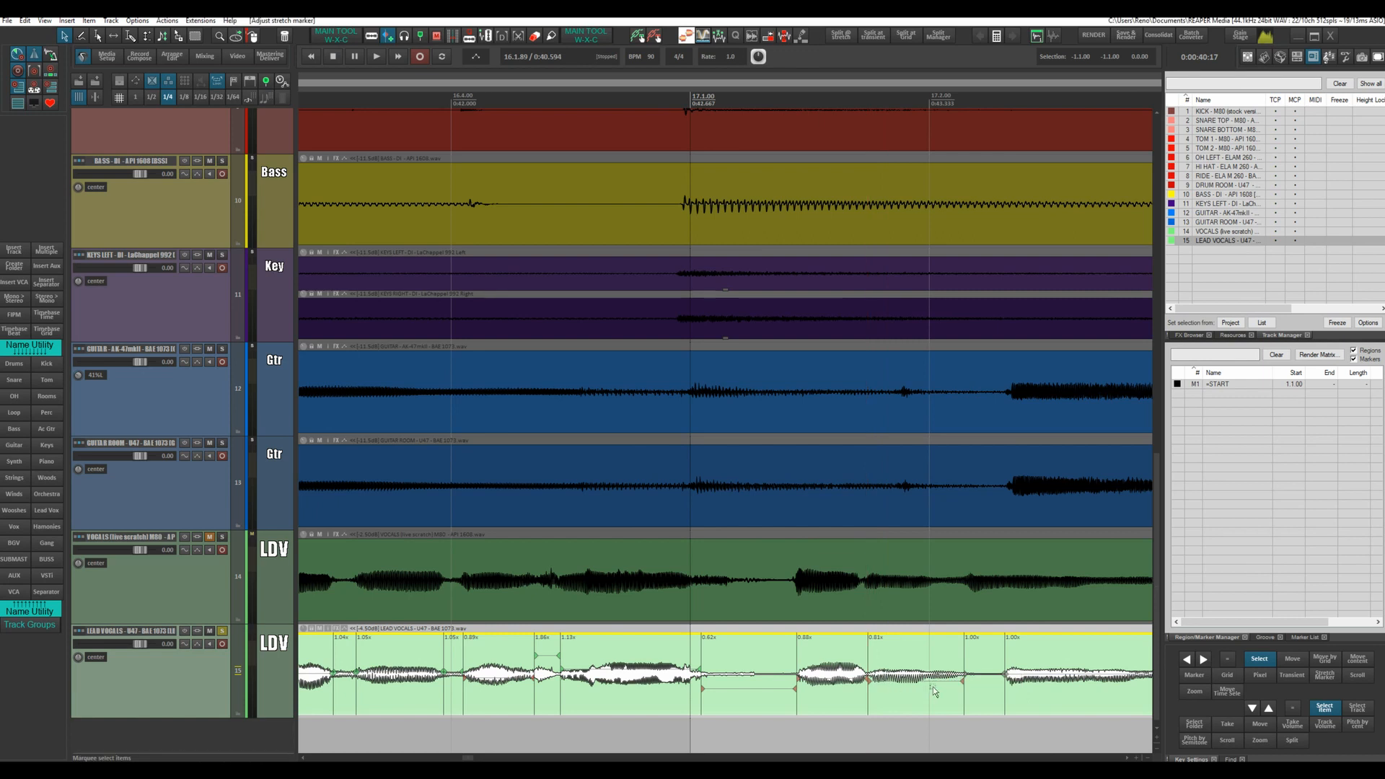
mouse_move(963, 682)
mouse_down()
mouse_move(944, 682)
mouse_move(1026, 674)
mouse_move(984, 676)
mouse_up()
scroll(988, 678, right, 3)
Step: Solo the live scratch vocal alongside LEAD VOCALS and play the aligned phrase from the start of bar 16
scroll(984, 676, down, 5)
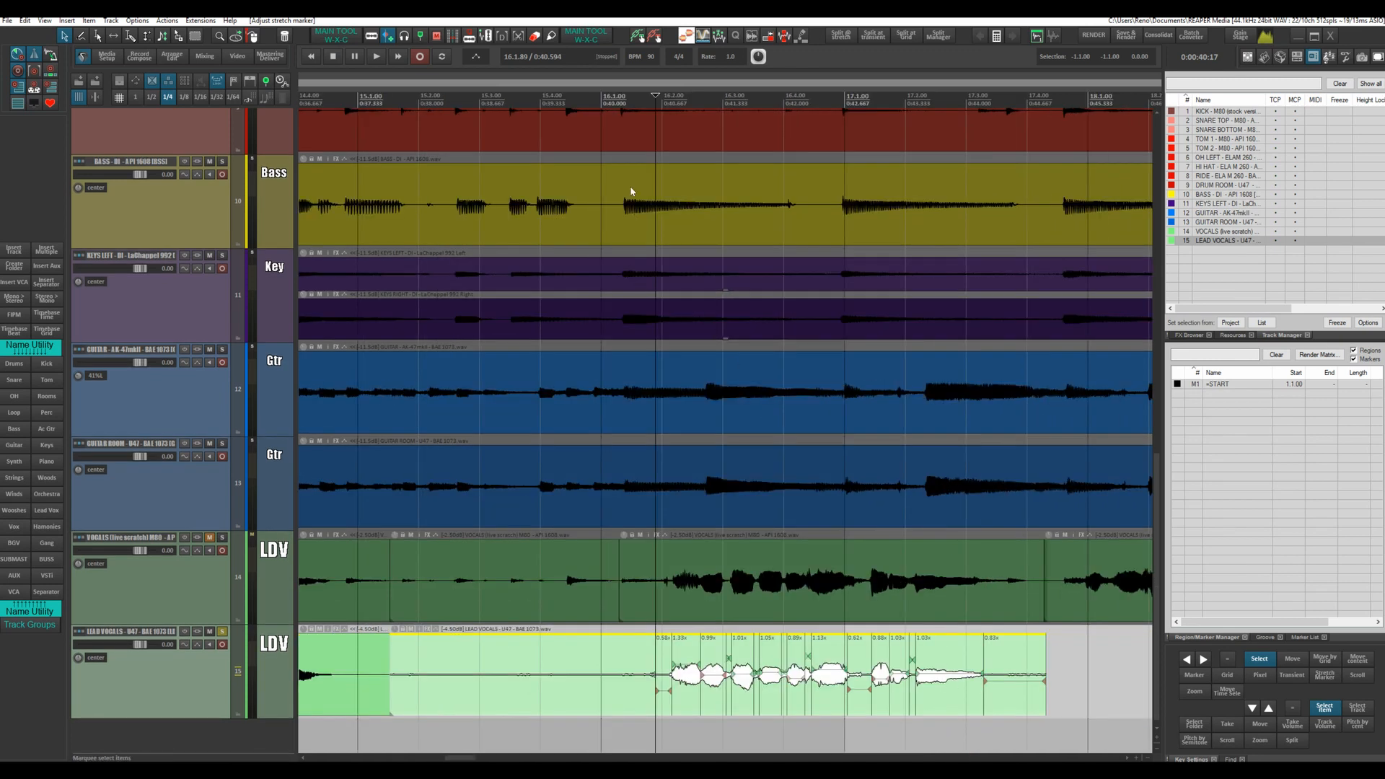
click(605, 101)
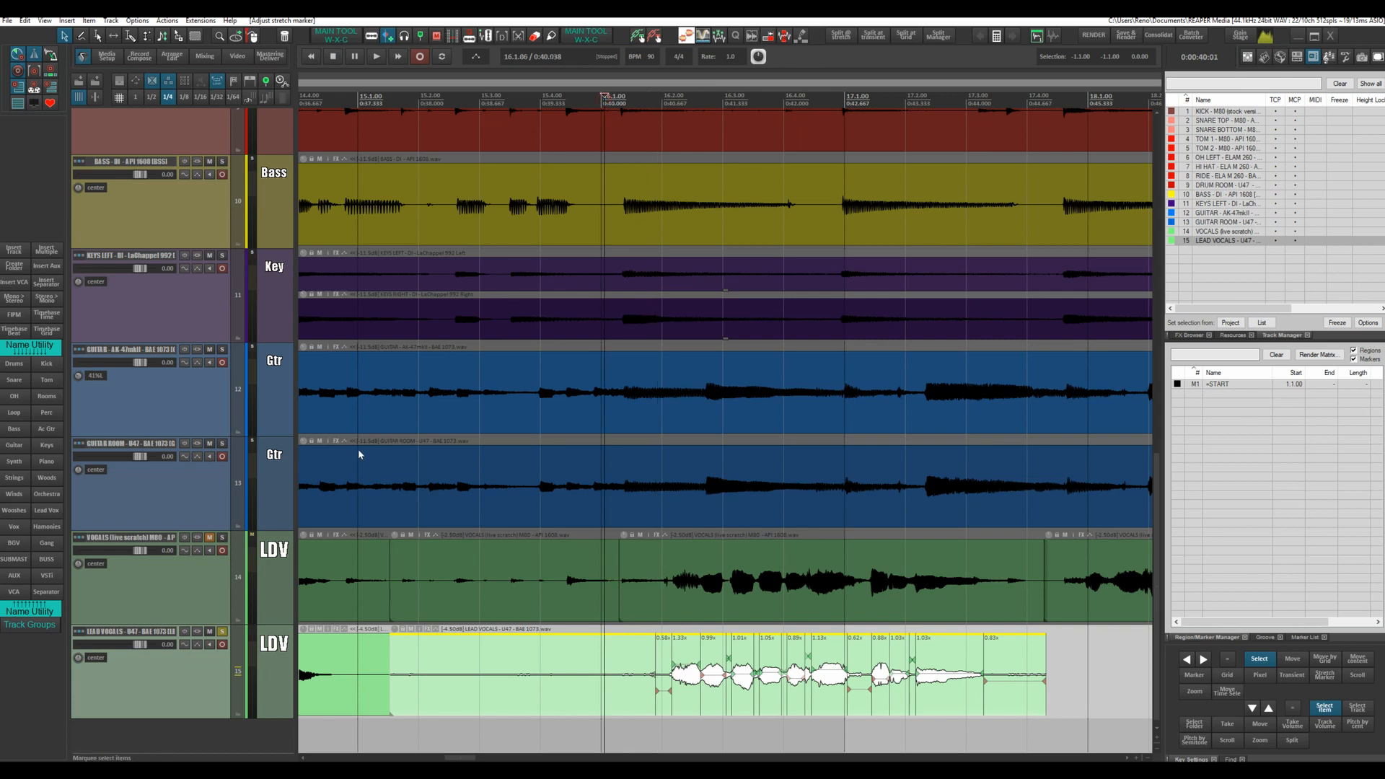
click(222, 538)
key(space)
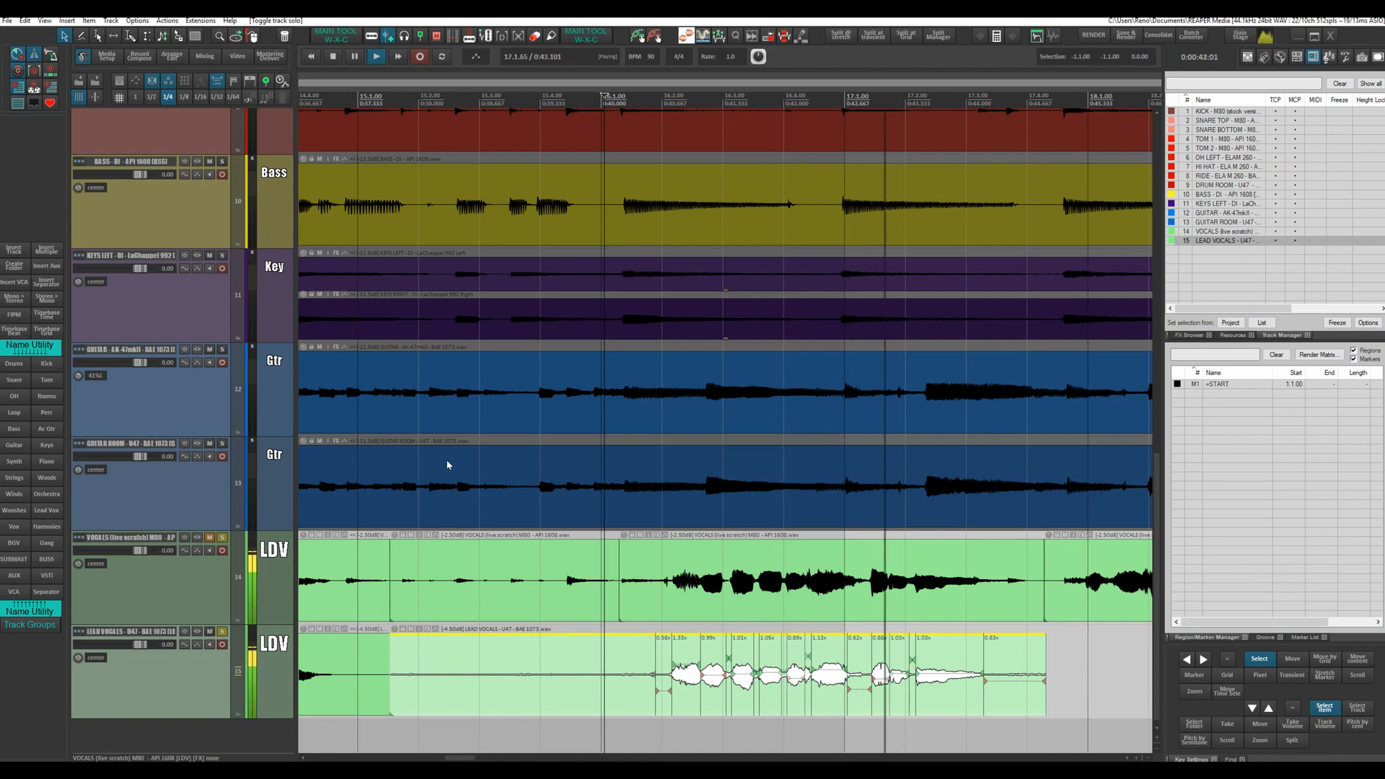
key(space)
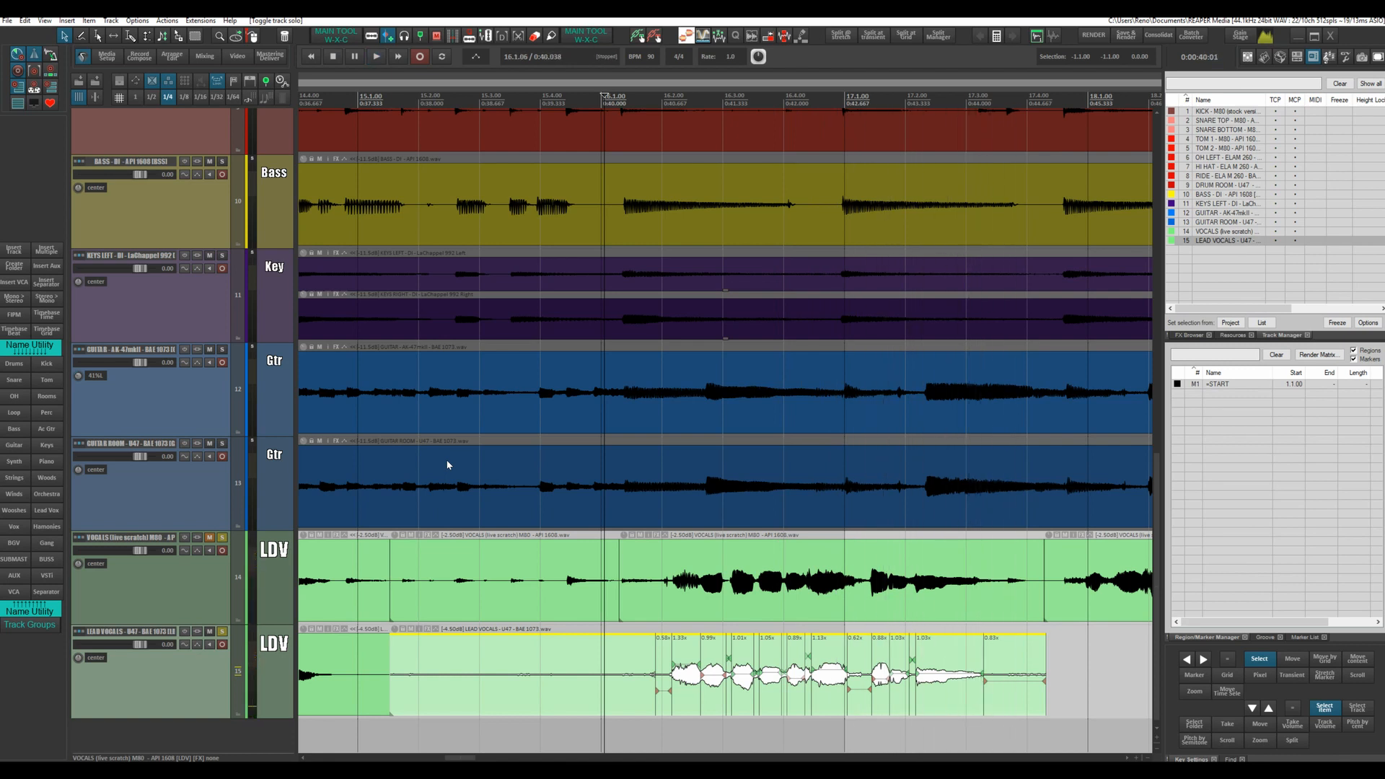
Step: Clear both vocal solos and play the full mix from bar 16 with the scratch vocal unmuted and LEAD VOCALS muted
click(210, 538)
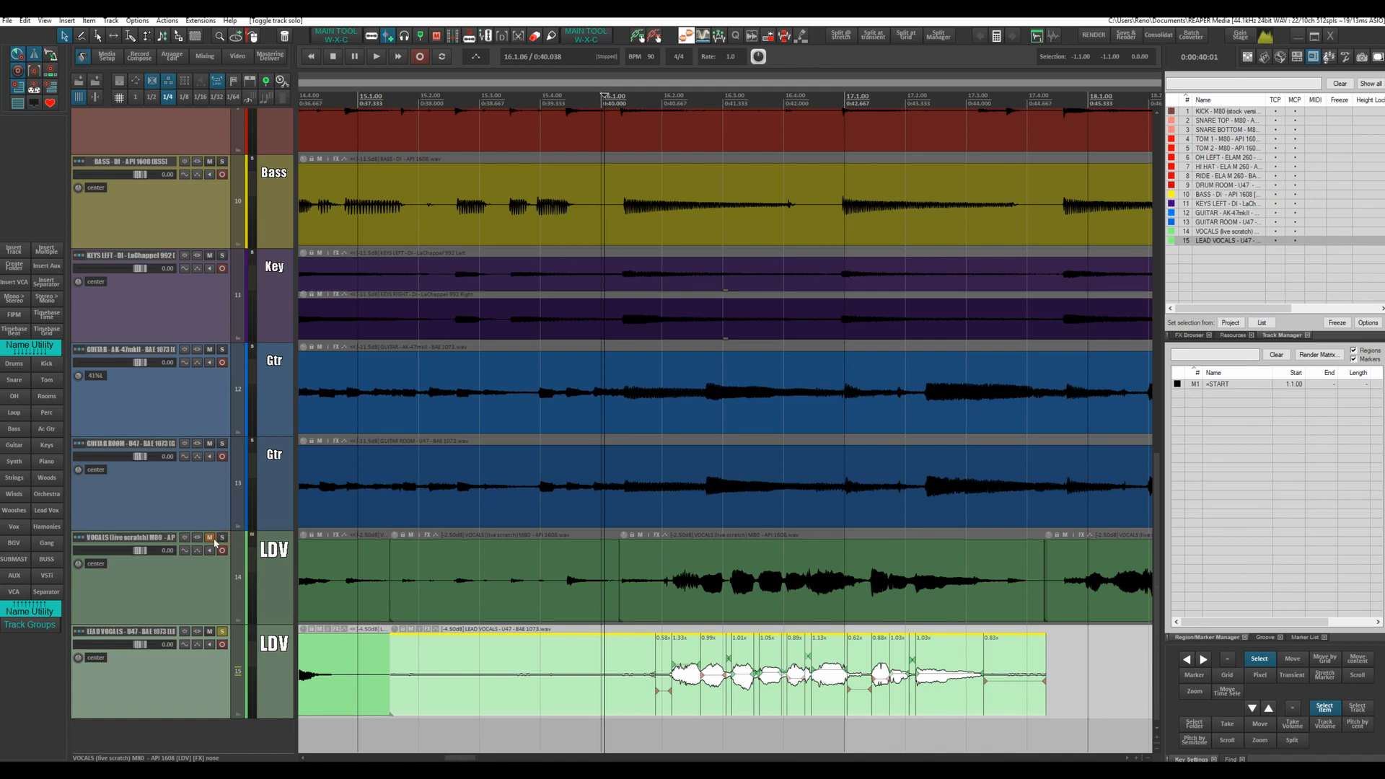
click(222, 632)
click(210, 540)
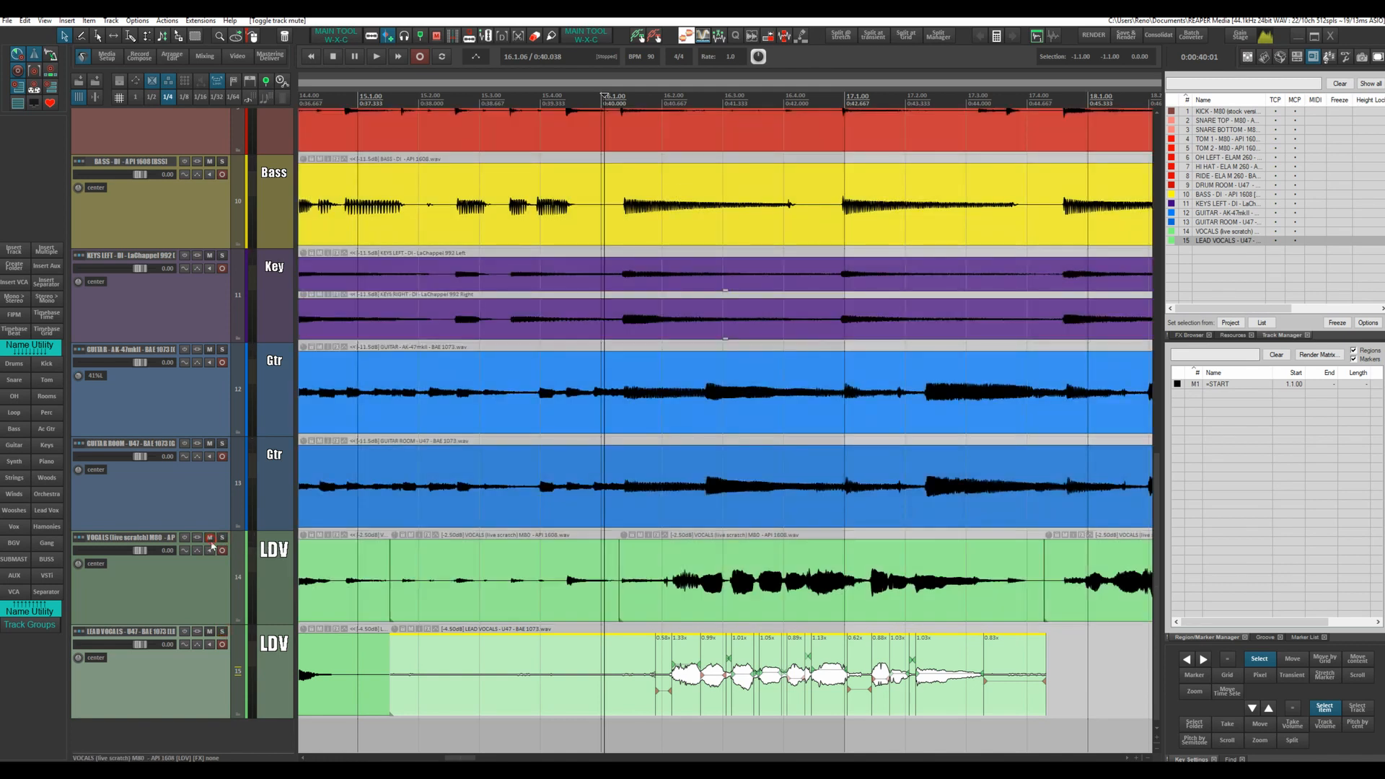
click(210, 632)
key(space)
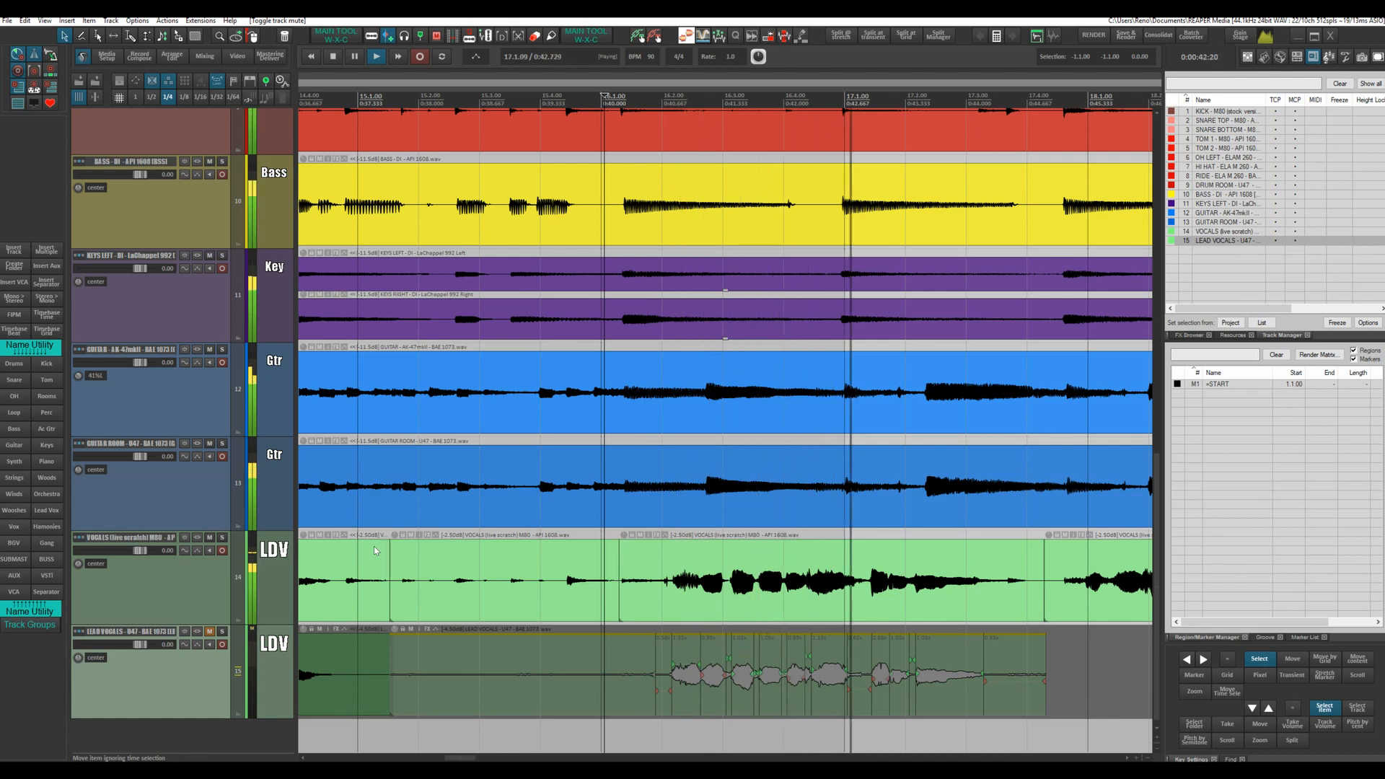
key(space)
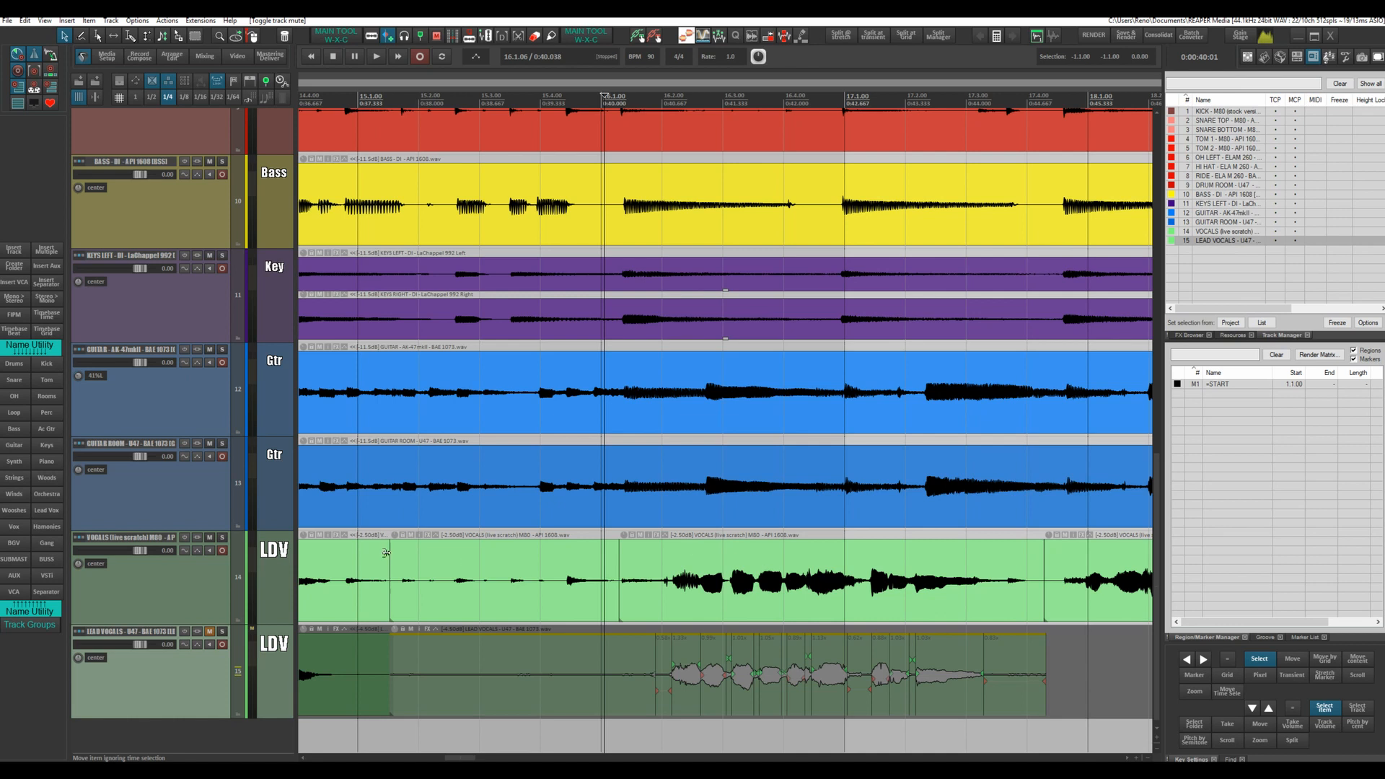
Step: Mute the scratch vocal, unmute LEAD VOCALS, and play the full mix with the stretched lead phrase from bar 16
click(209, 537)
click(210, 631)
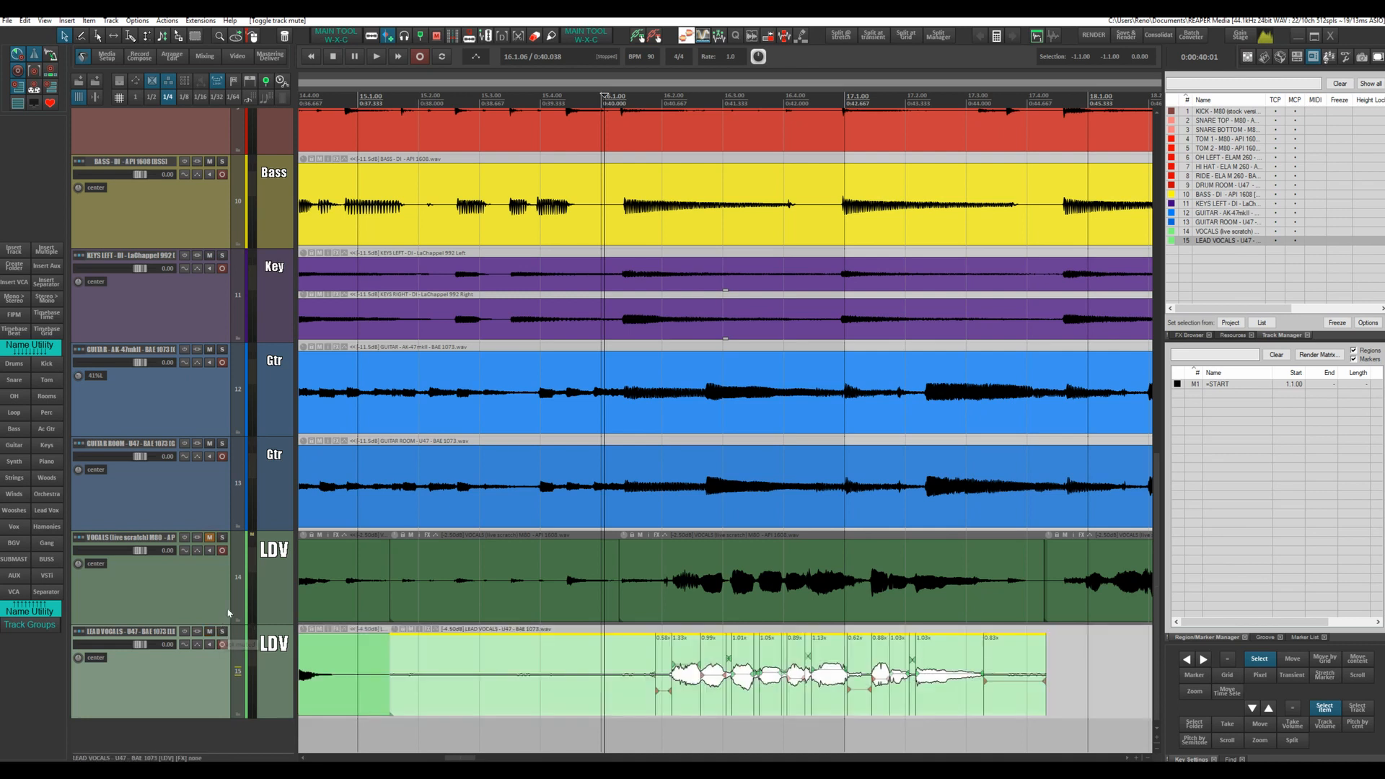
key(space)
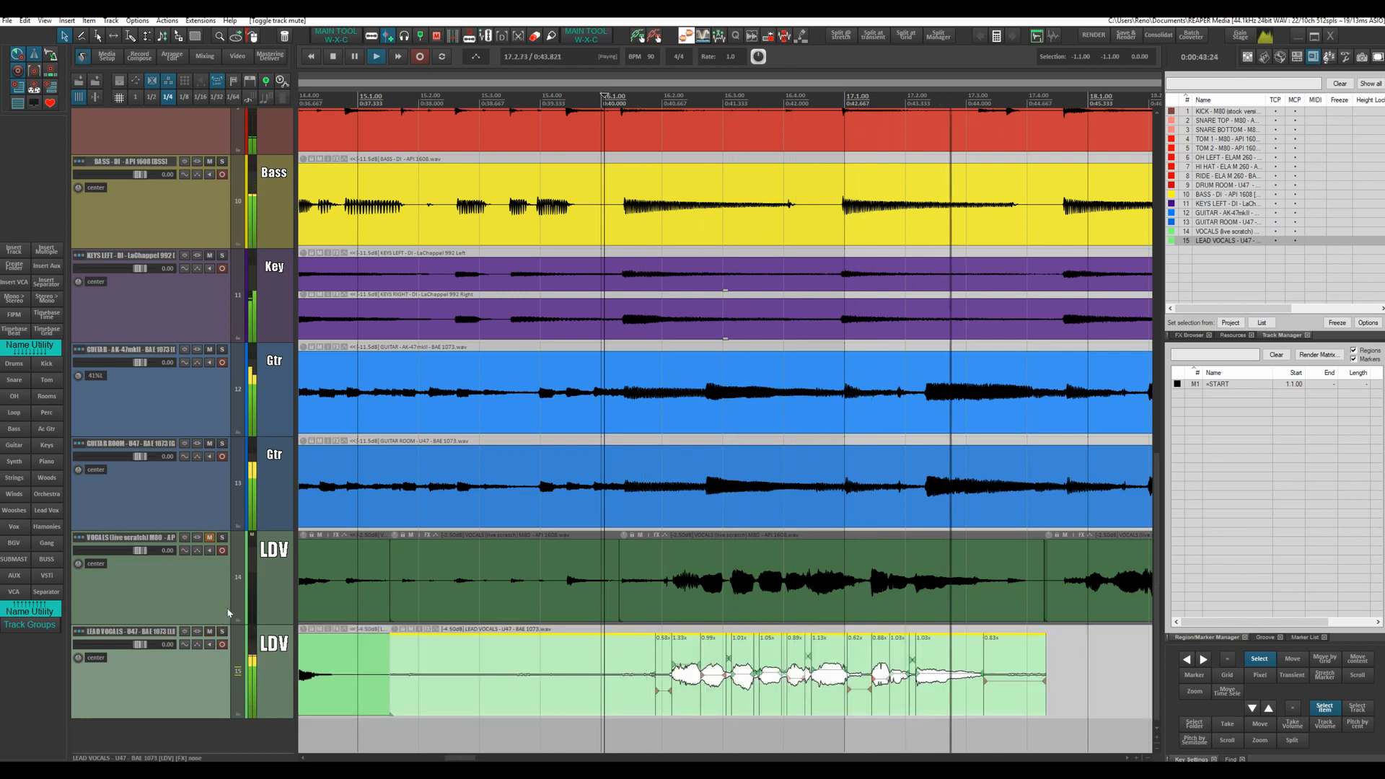
key(space)
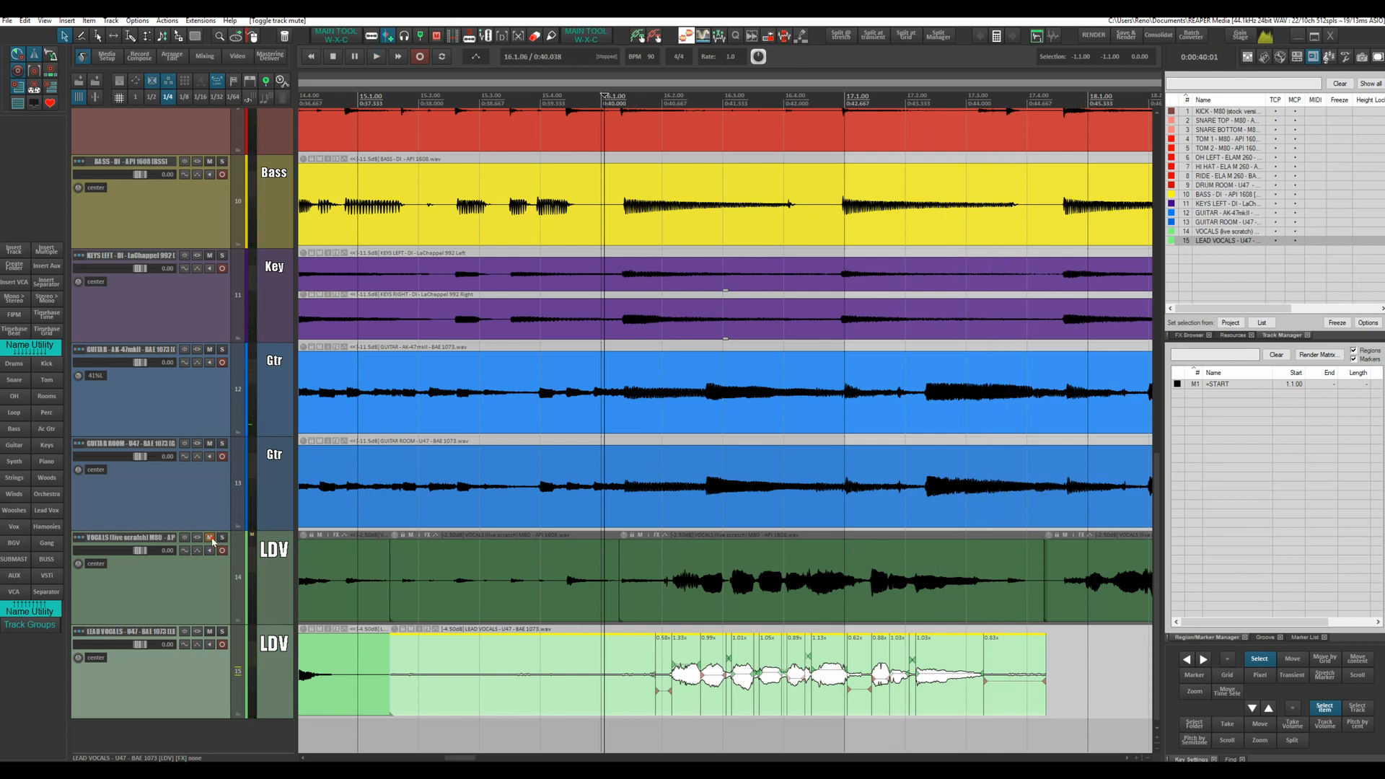
Step: Switch the mutes back to the live scratch vocal and replay the full mix from bar 16 for comparison
click(210, 537)
click(210, 631)
key(space)
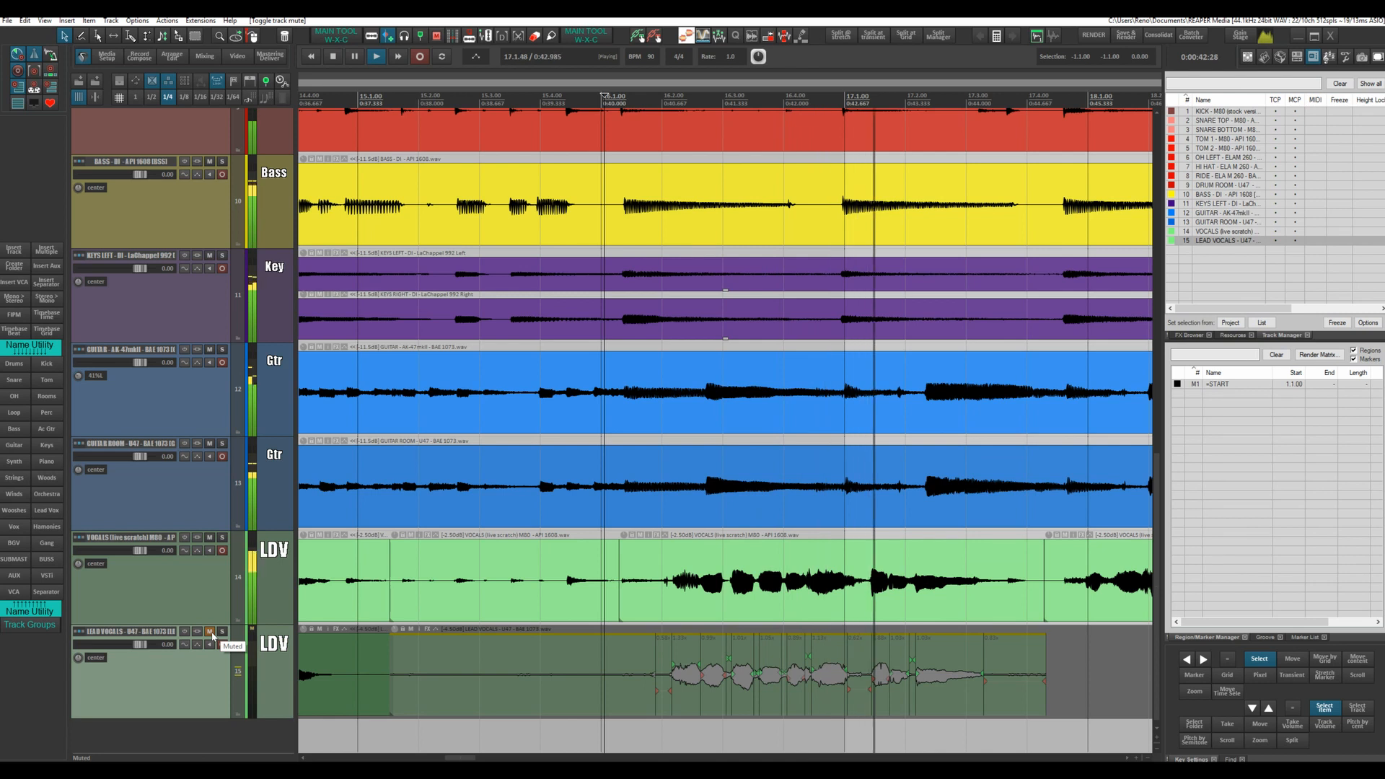
Step: Unmute LEAD VOCALS, mute the live scratch vocal again, and replay the full mix from bar 16 with the stretched lead
key(space)
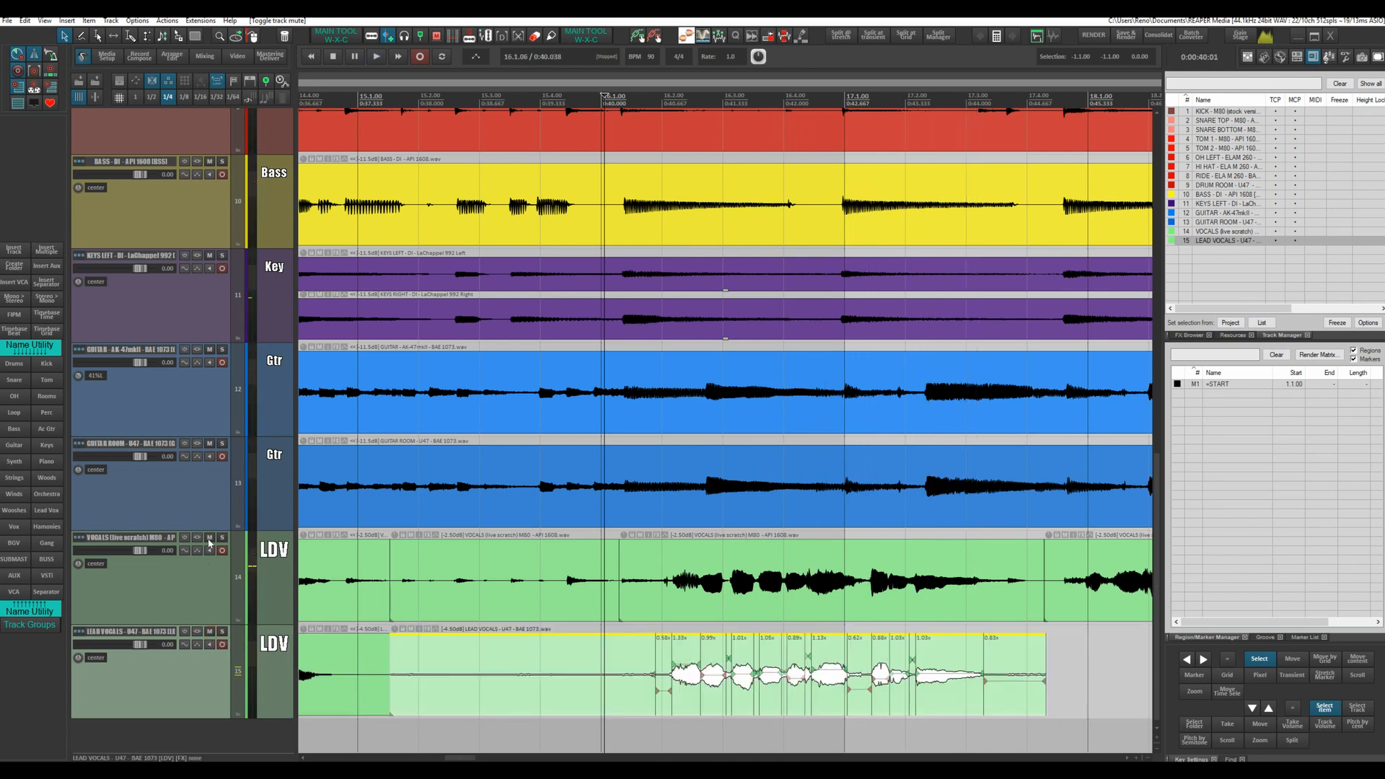
click(210, 537)
key(space)
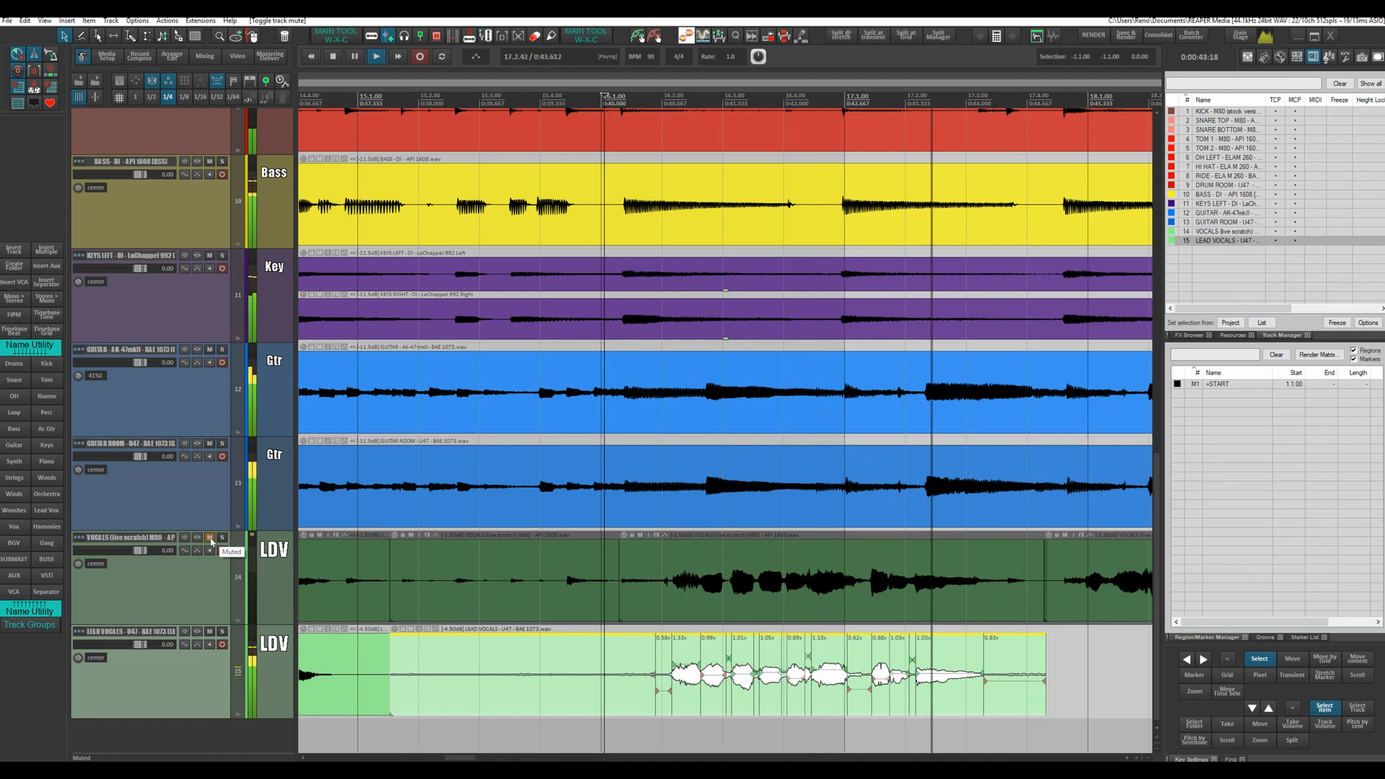
key(space)
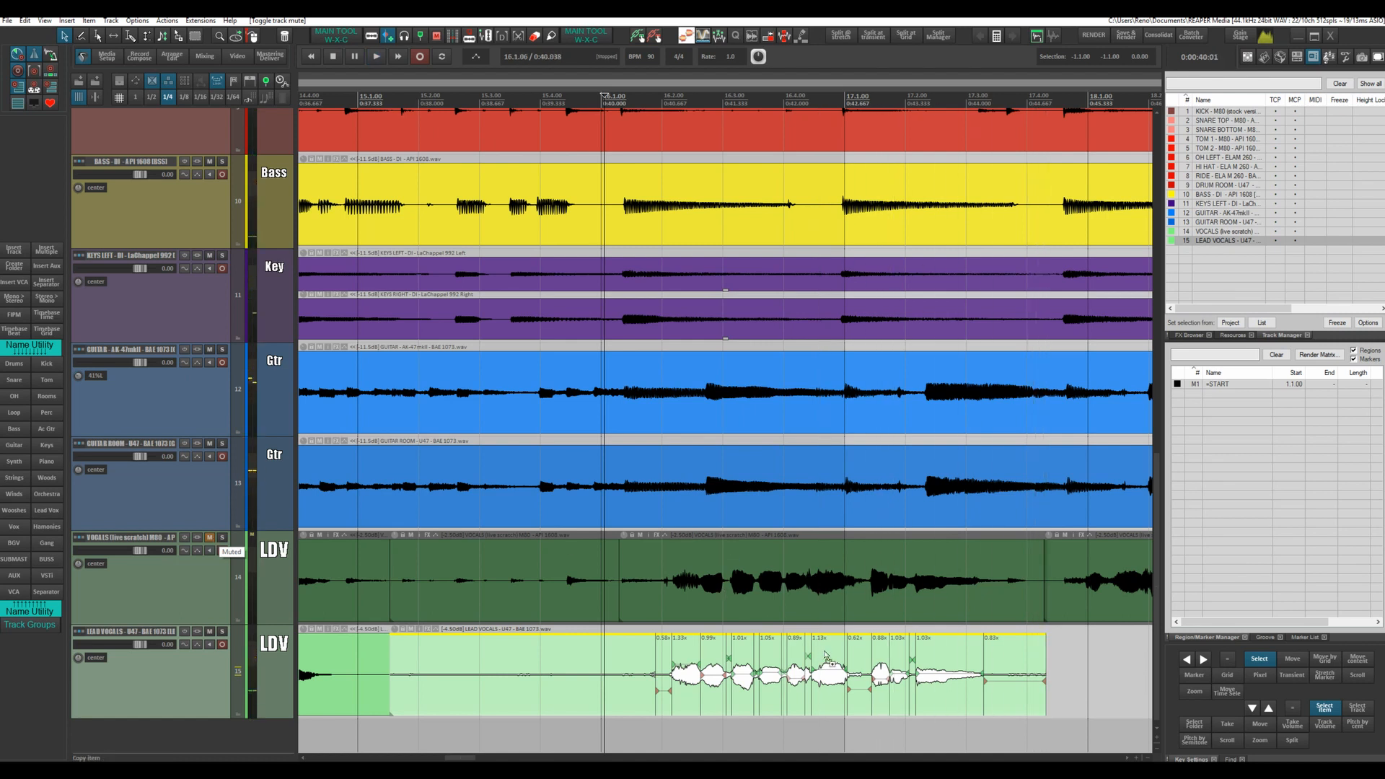
scroll(862, 658, up, 2)
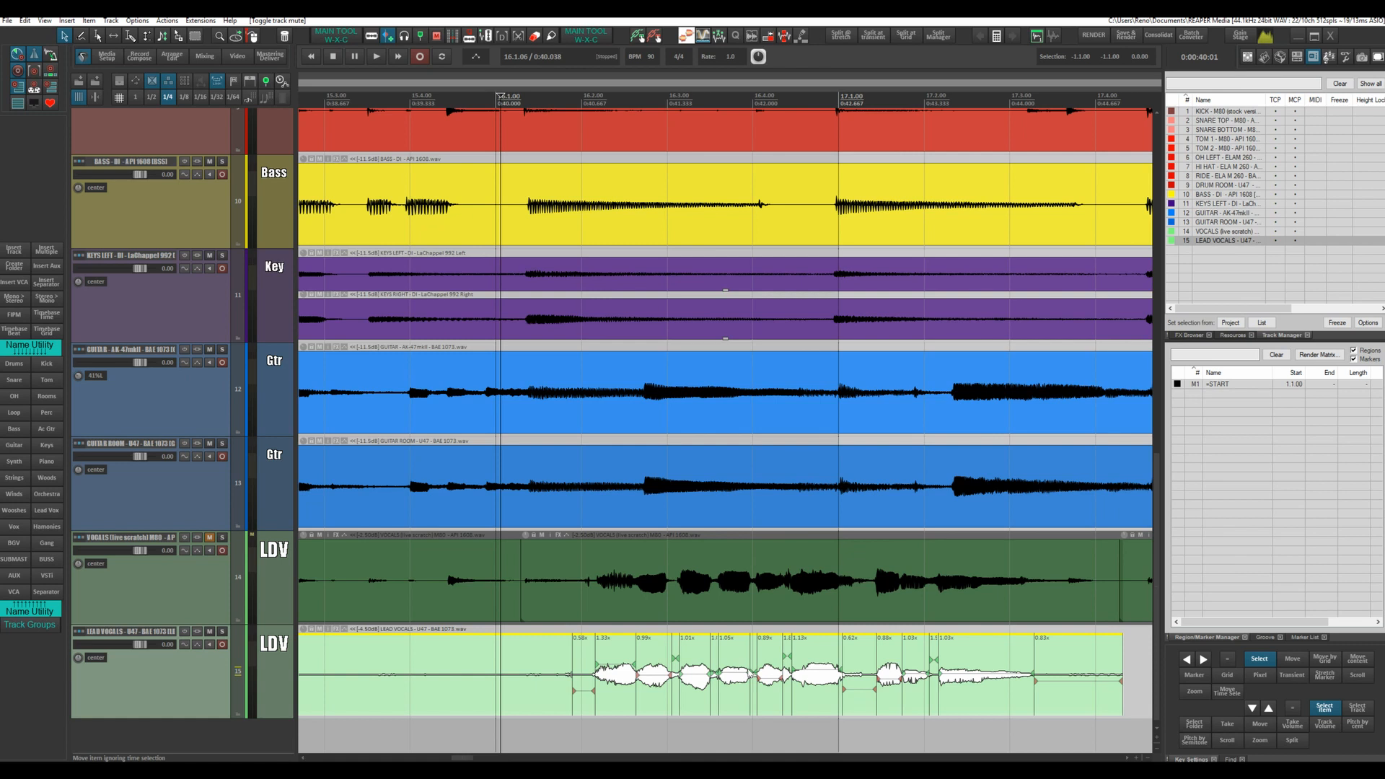
scroll(721, 574, down, 3)
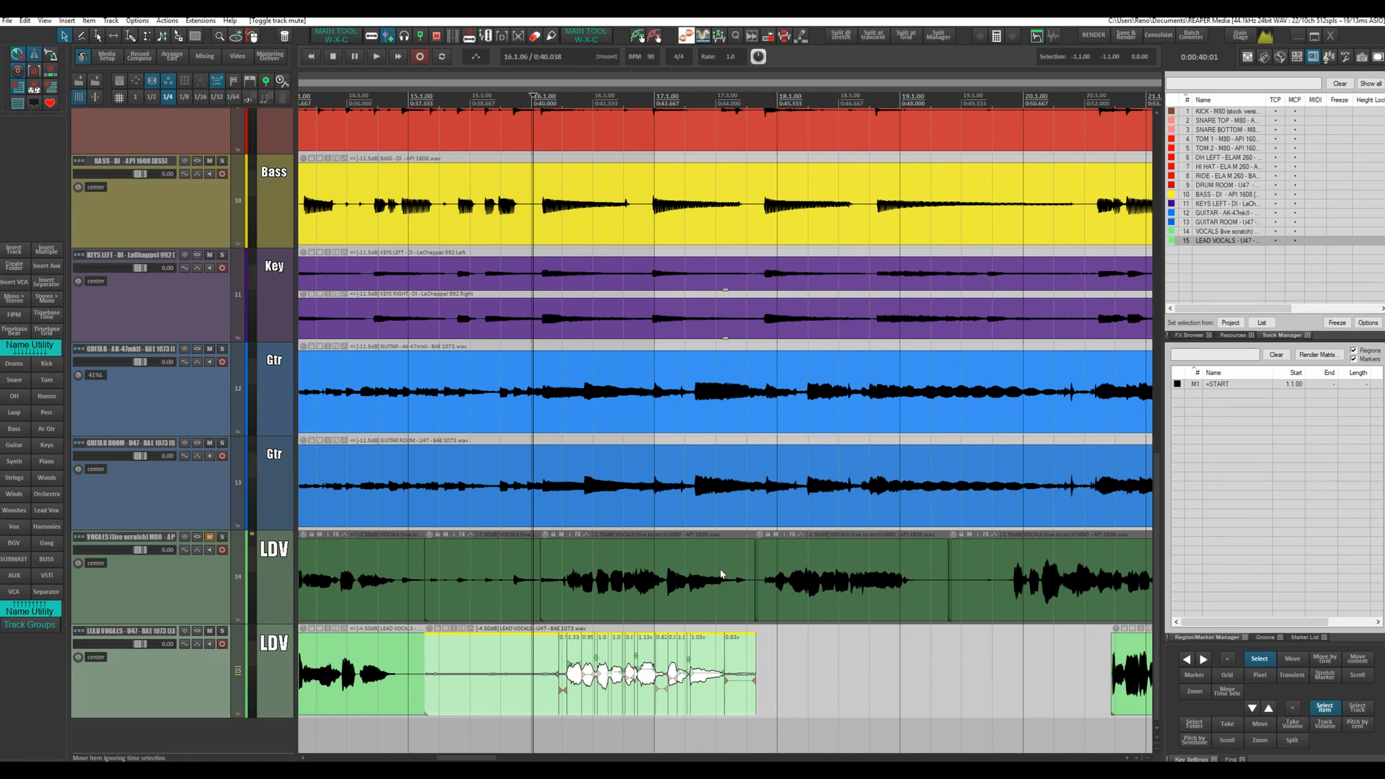
scroll(575, 658, up, 2)
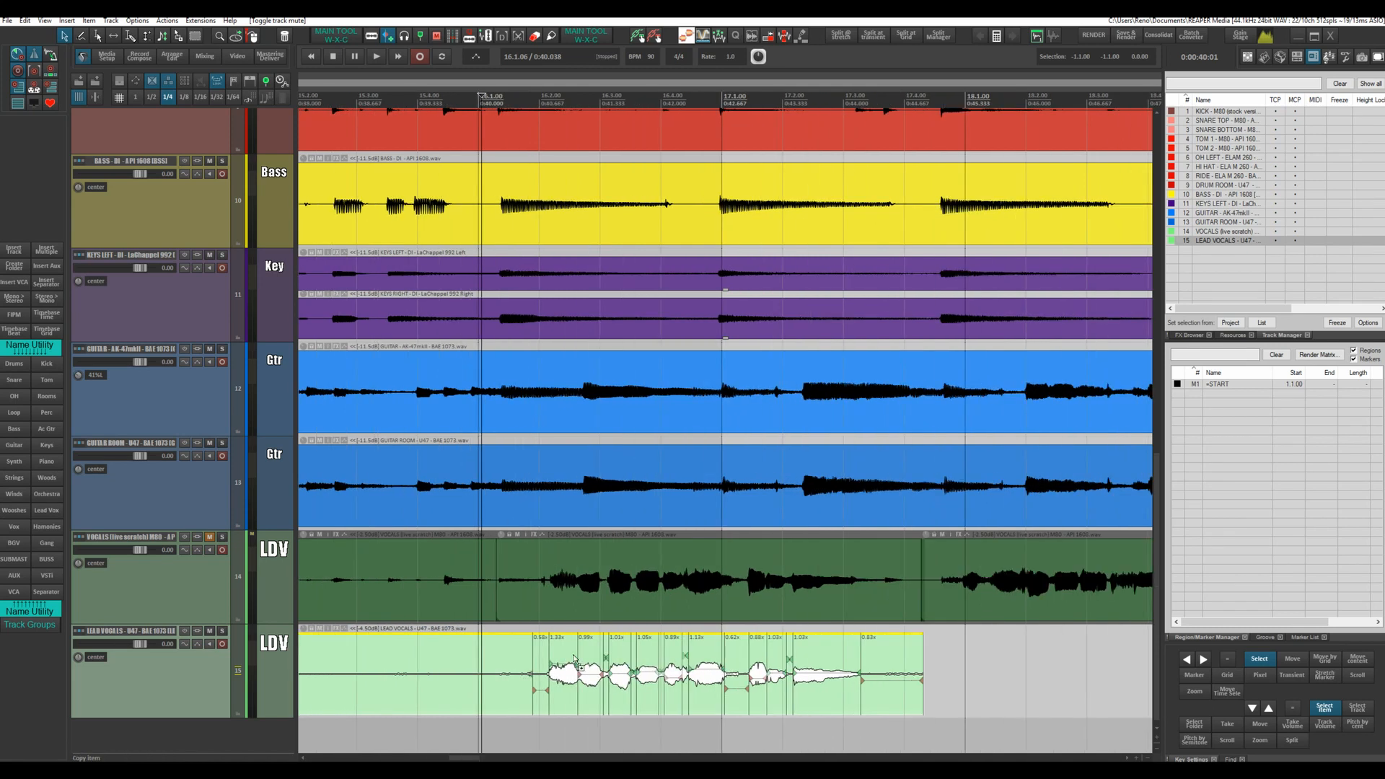